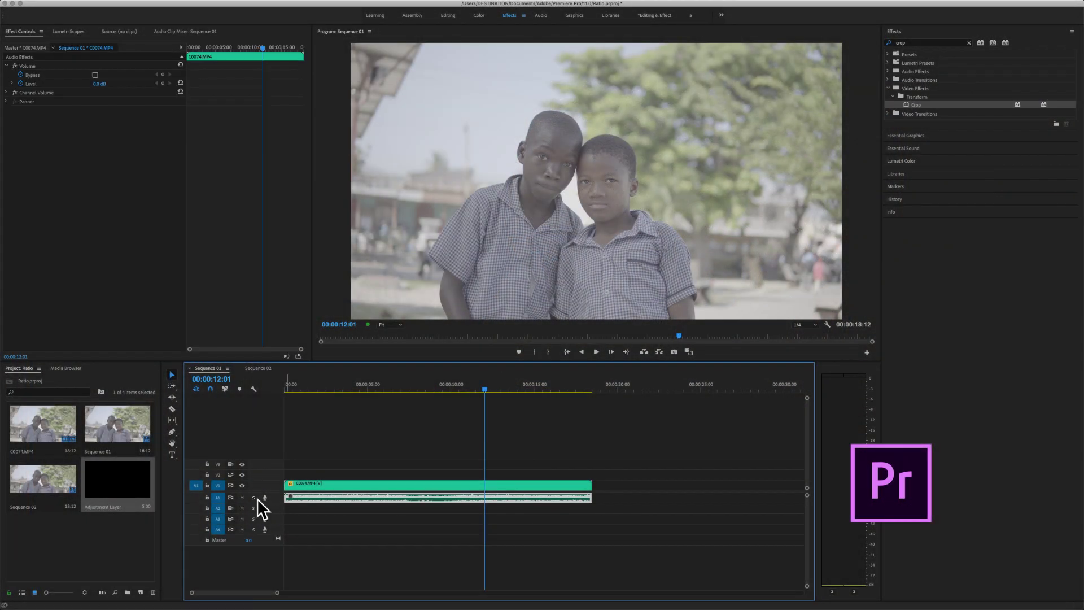
Mute track A1, then create Sequence 03 with a custom frame height in its settings
left_click(242, 497)
left_click(410, 434)
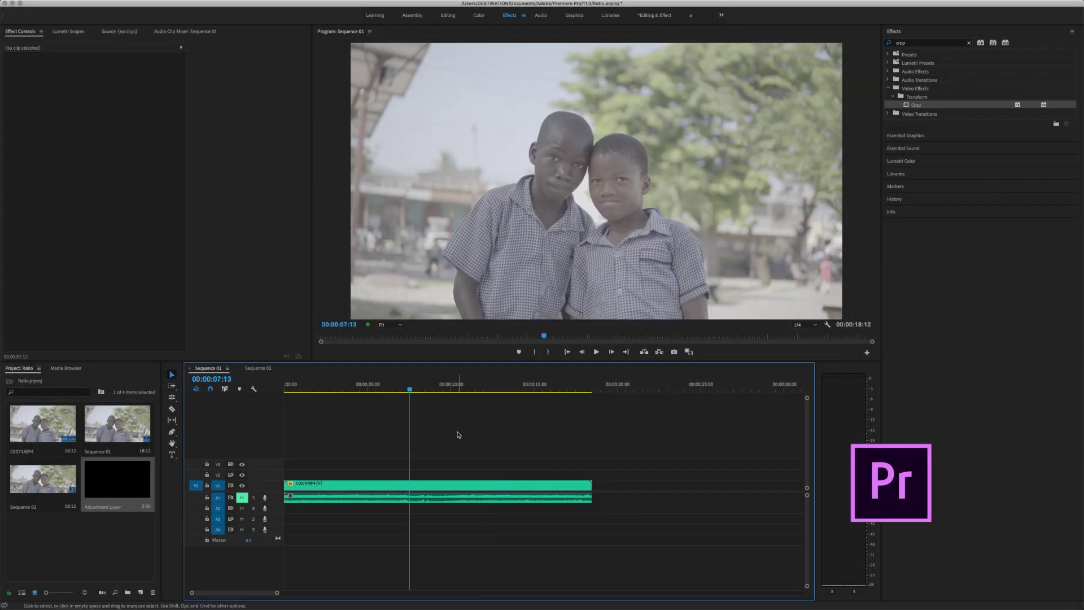
key("super+n")
left_click(454, 176)
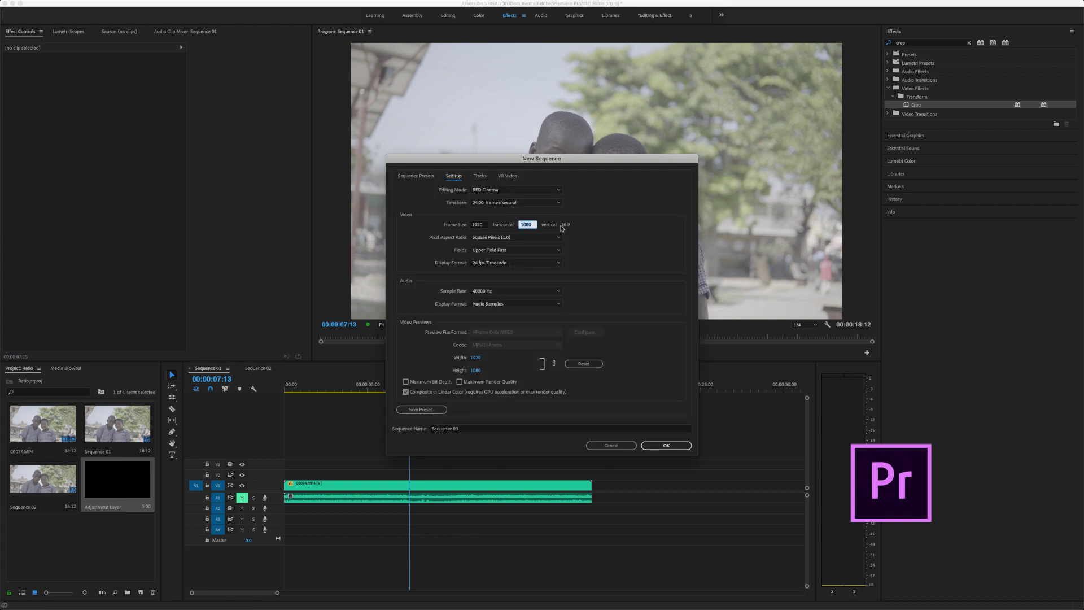
type("8")
left_click(620, 249)
left_click(532, 225)
type("16")
left_click(673, 446)
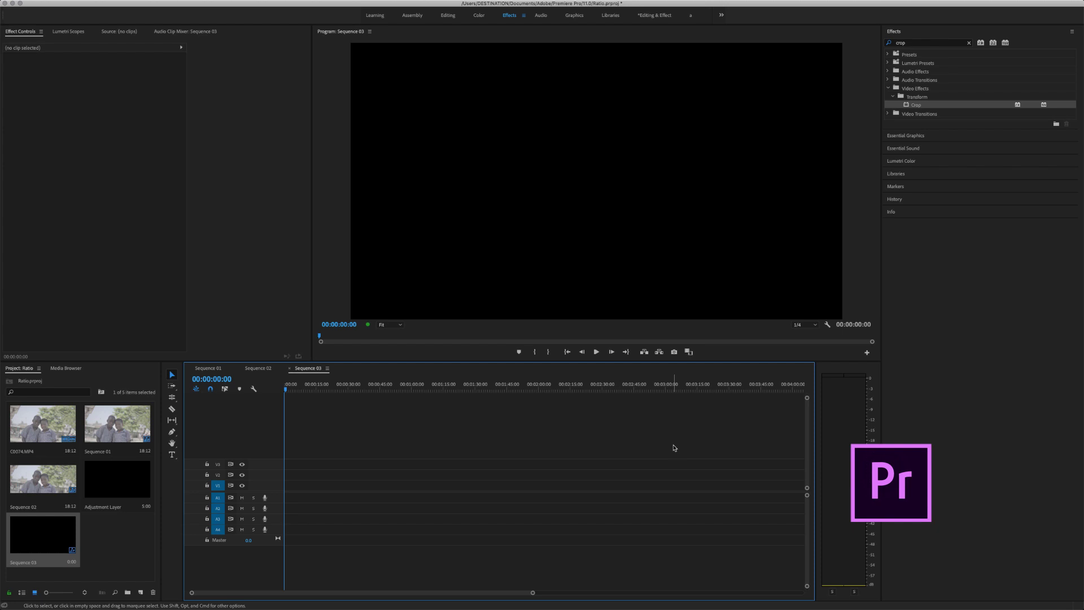
Open Sequence 01, put the playhead at 00:00:05:07 and select the first C0074.MP4 clip
left_click(28, 480)
double_click(117, 423)
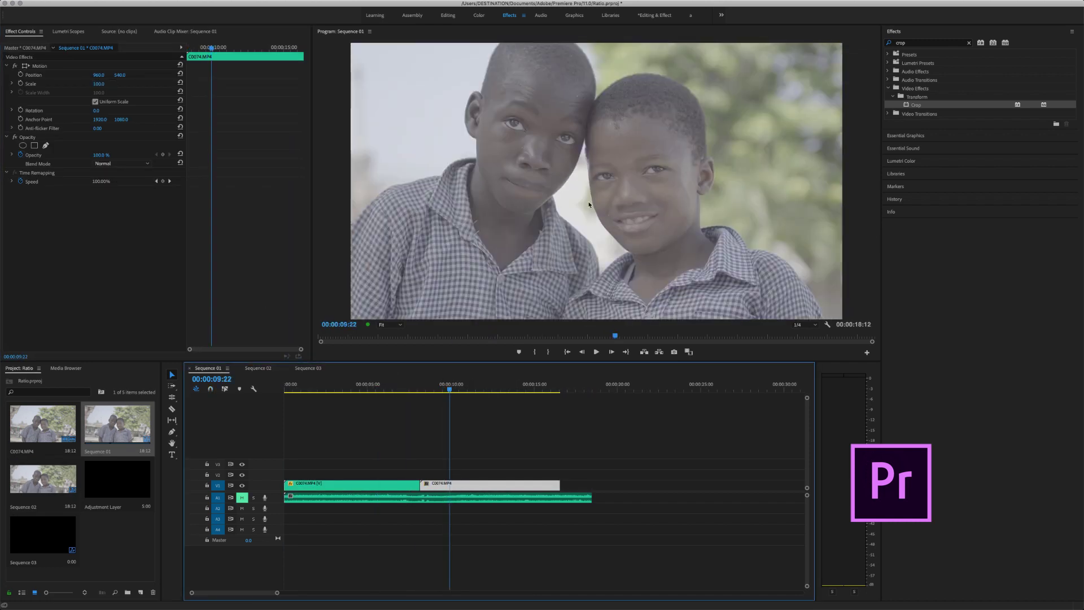
left_click(373, 382)
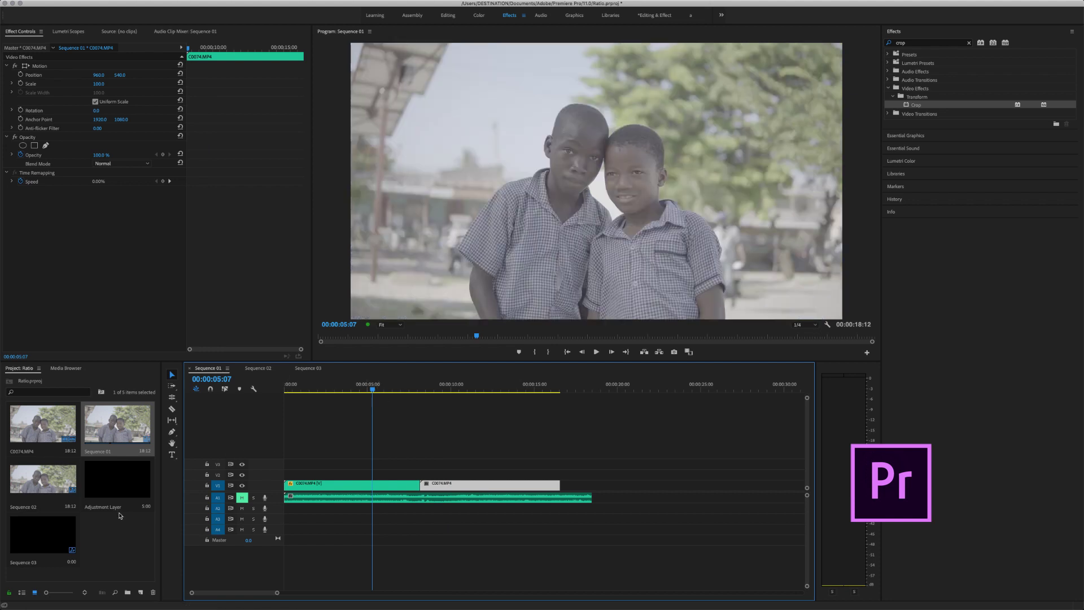
left_click(294, 485)
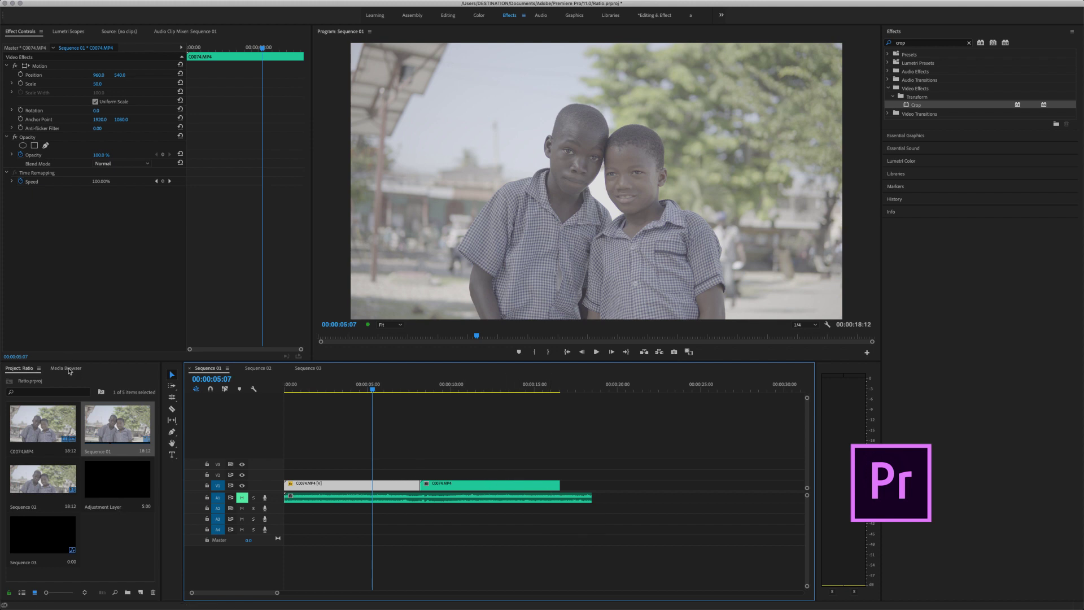
Create an Adjustment Layer, drop it on V2 and extend it to the footage's end
left_click(143, 591)
left_click(155, 498)
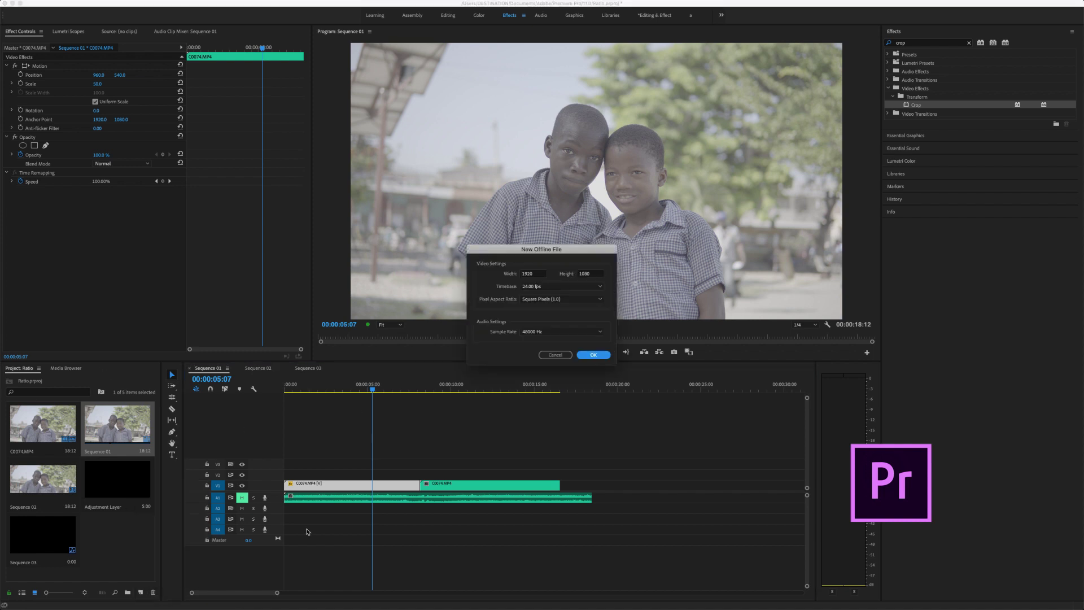
left_click(555, 354)
left_click(142, 591)
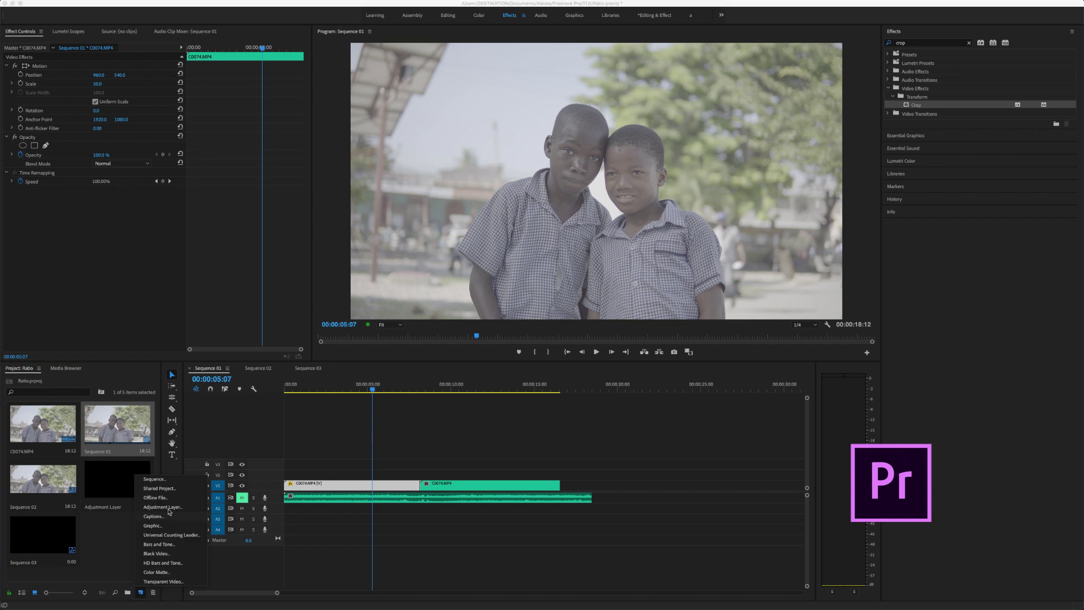
left_click(171, 511)
left_click(594, 338)
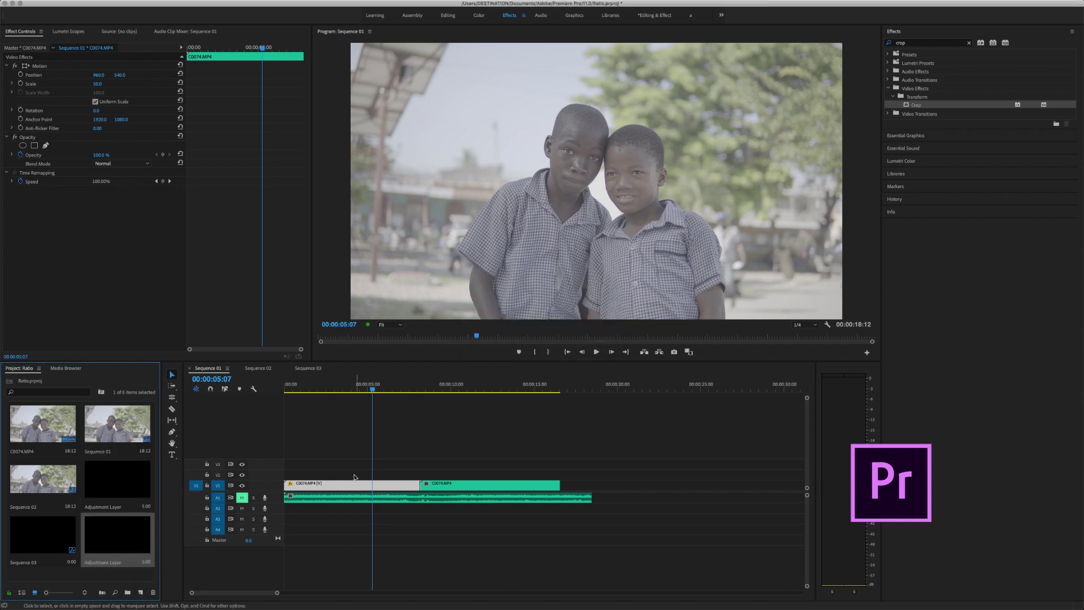
mouse_move(118, 536)
left_mouse_down()
mouse_move(353, 480)
mouse_move(559, 465)
left_mouse_up()
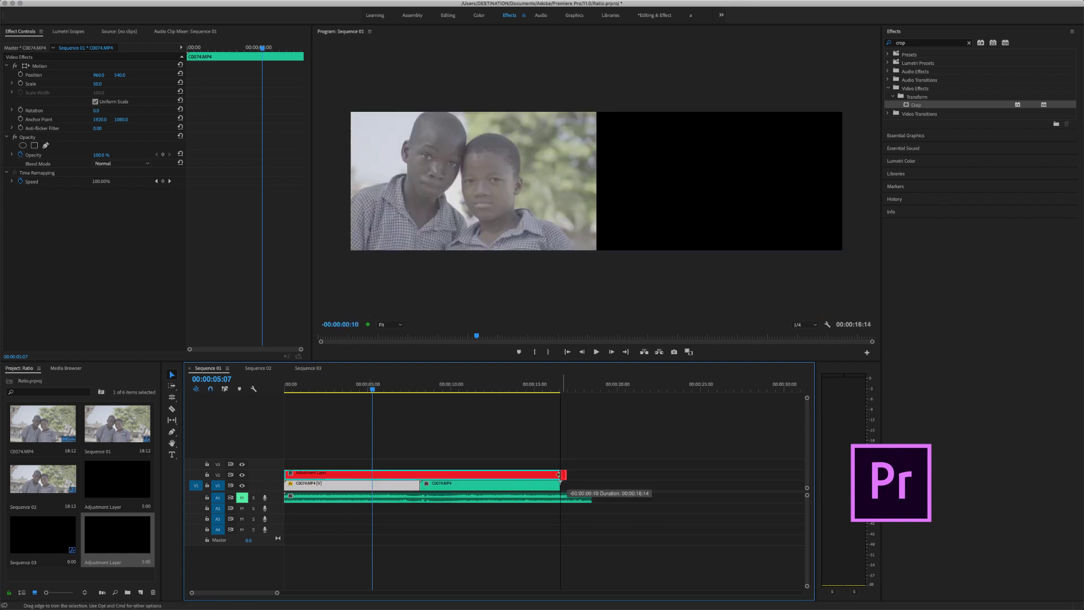
left_click_drag(559, 465, 560, 468)
left_click(518, 477)
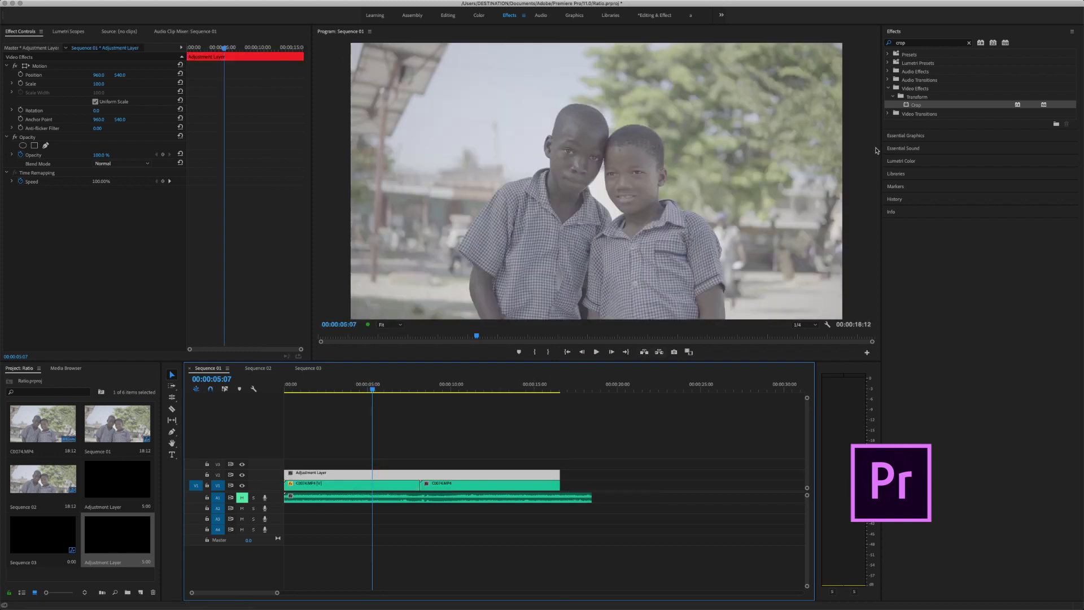
Apply the Crop effect to the adjustment layer with Bottom and Top set to 13%
left_click(919, 106)
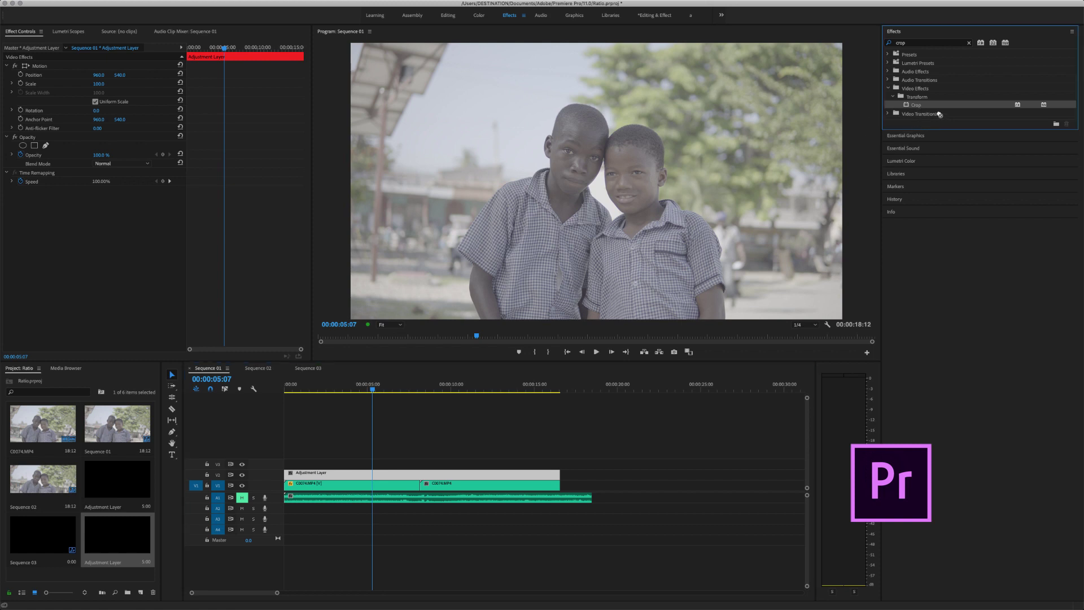
left_click_drag(932, 105, 463, 476)
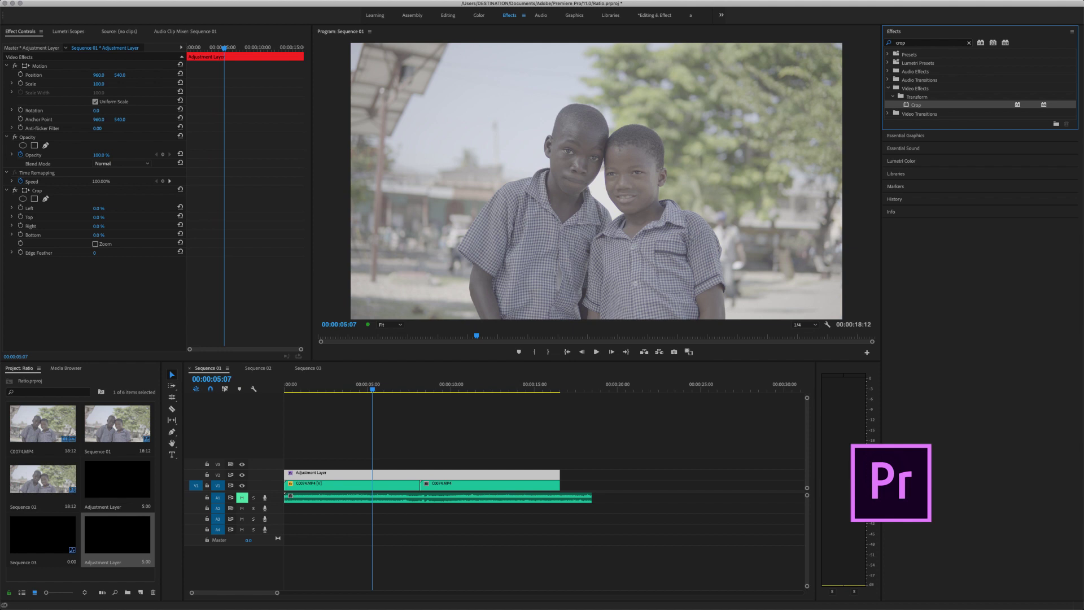
left_click(146, 304)
left_click(96, 235)
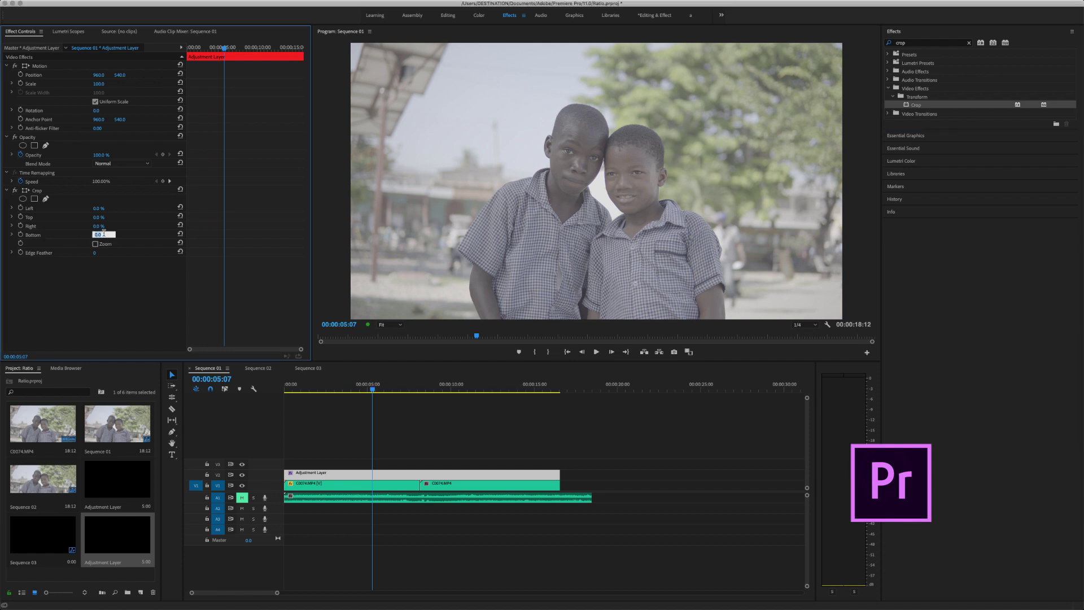
type("13")
key("Return")
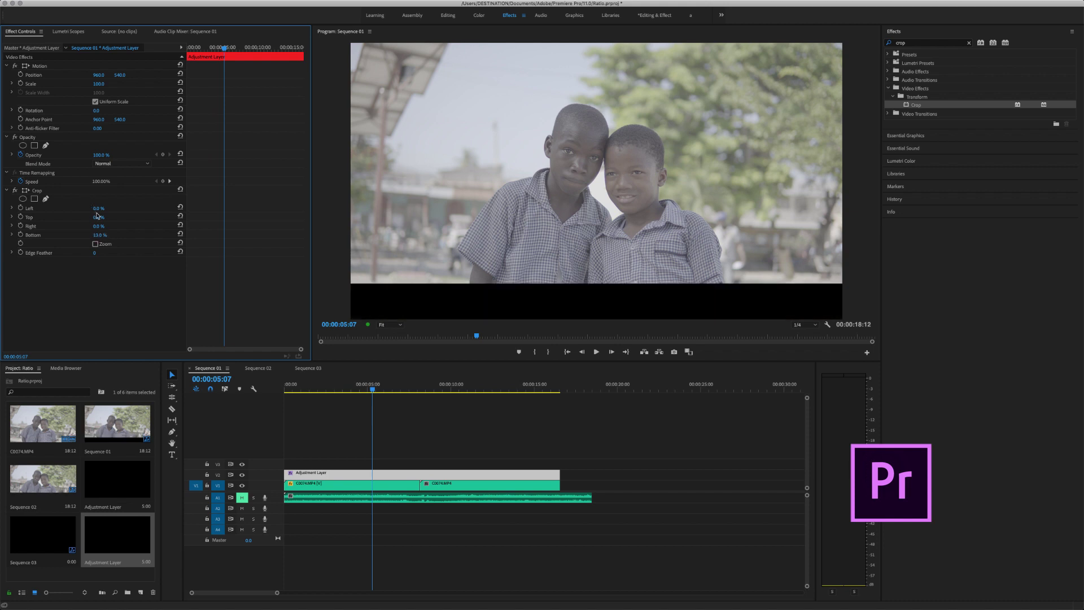
left_click(104, 217)
type("13")
key("Return")
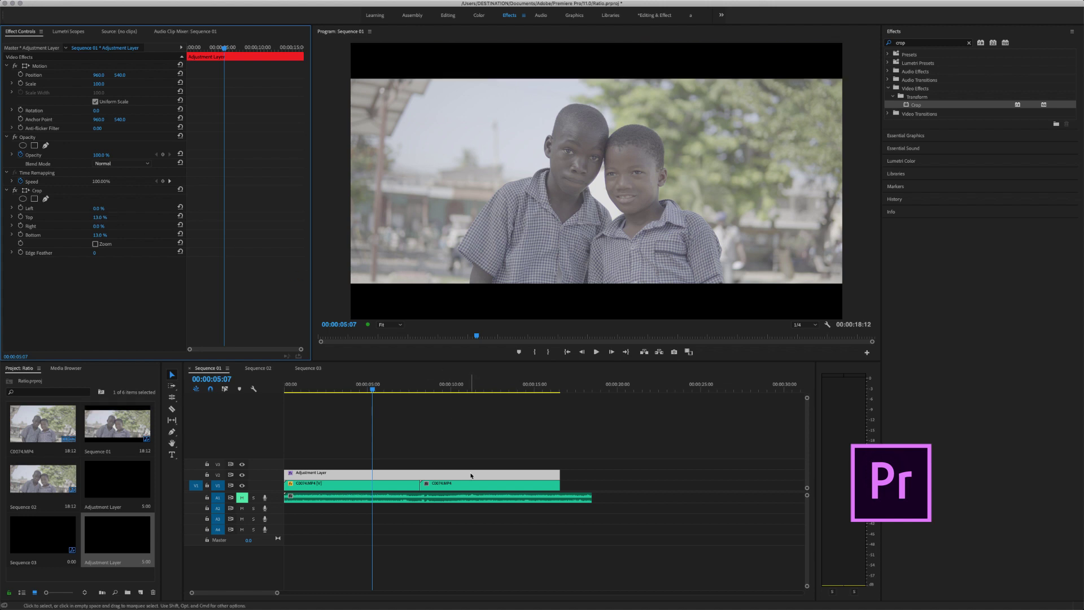
Move the adjustment layer up to V3 and the footage up to V2
left_click(471, 475)
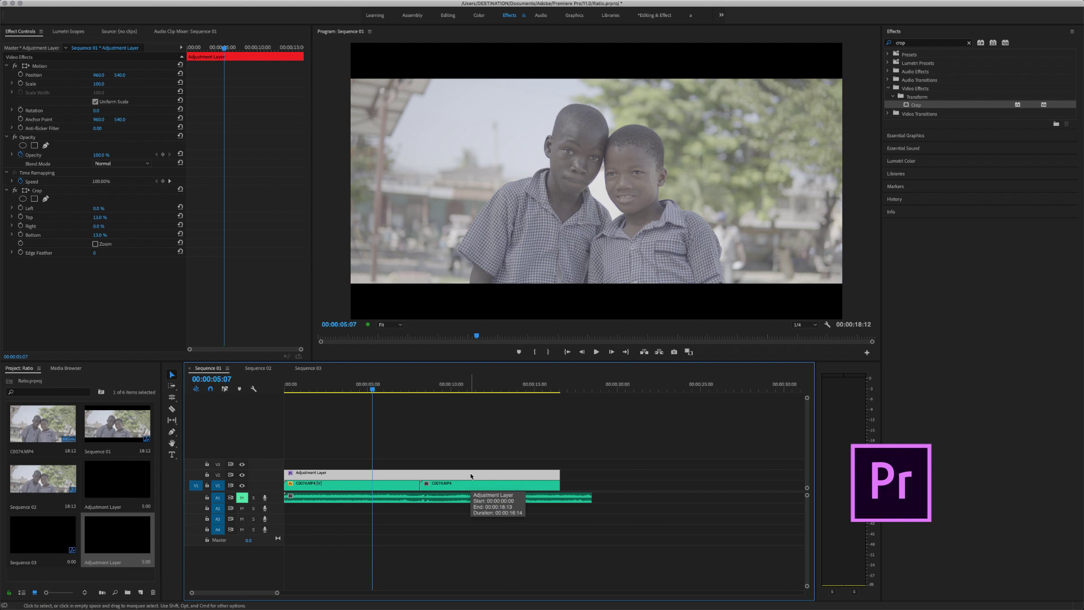
left_click_drag(472, 475, 471, 464)
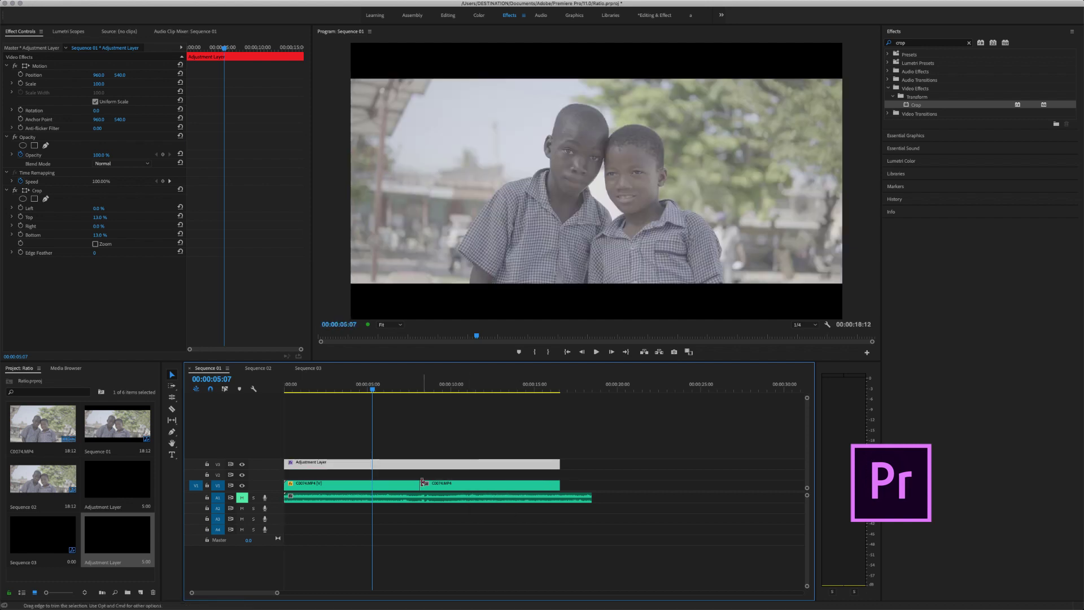
mouse_move(395, 485)
left_mouse_down()
mouse_move(395, 474)
mouse_move(444, 483)
left_mouse_up()
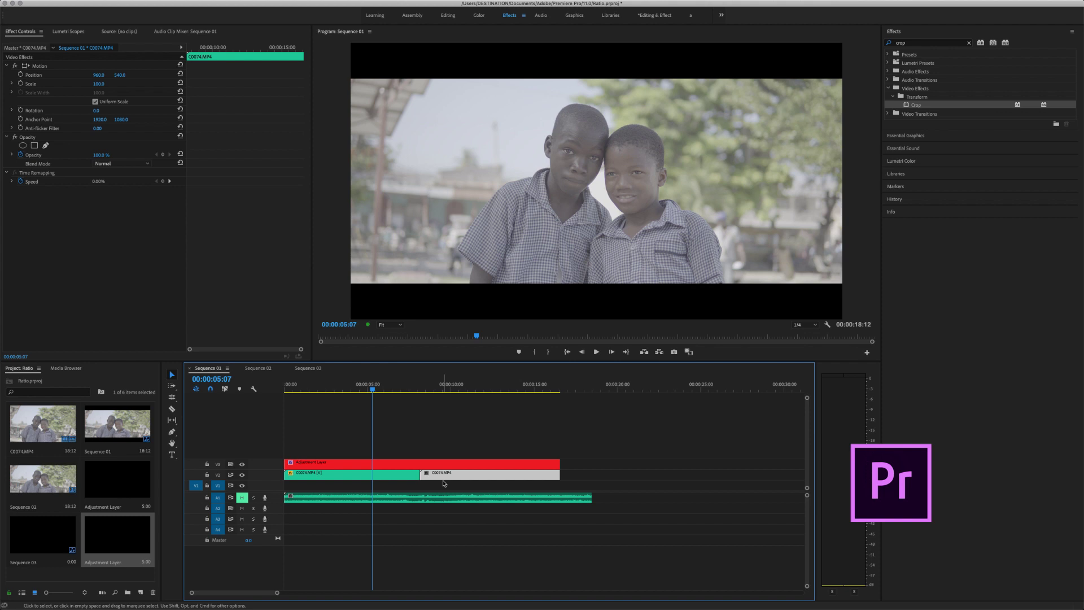
Preview around 00:00:09:15 and 00:00:11:15, then turn off track V3's output
left_click(445, 390)
left_click(478, 389)
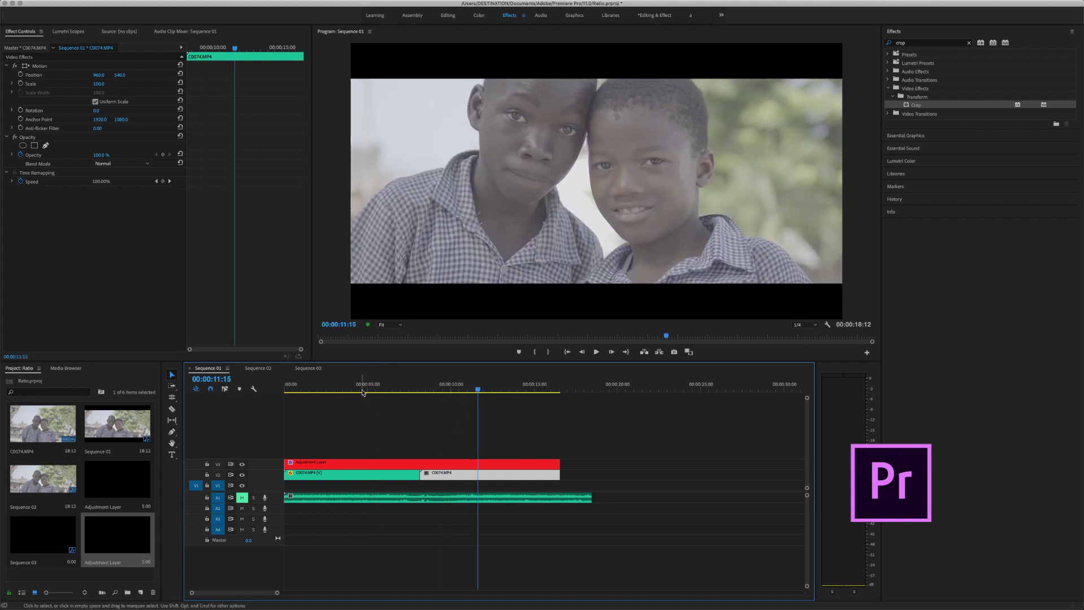
left_click(361, 390)
left_click(328, 464)
left_click(242, 463)
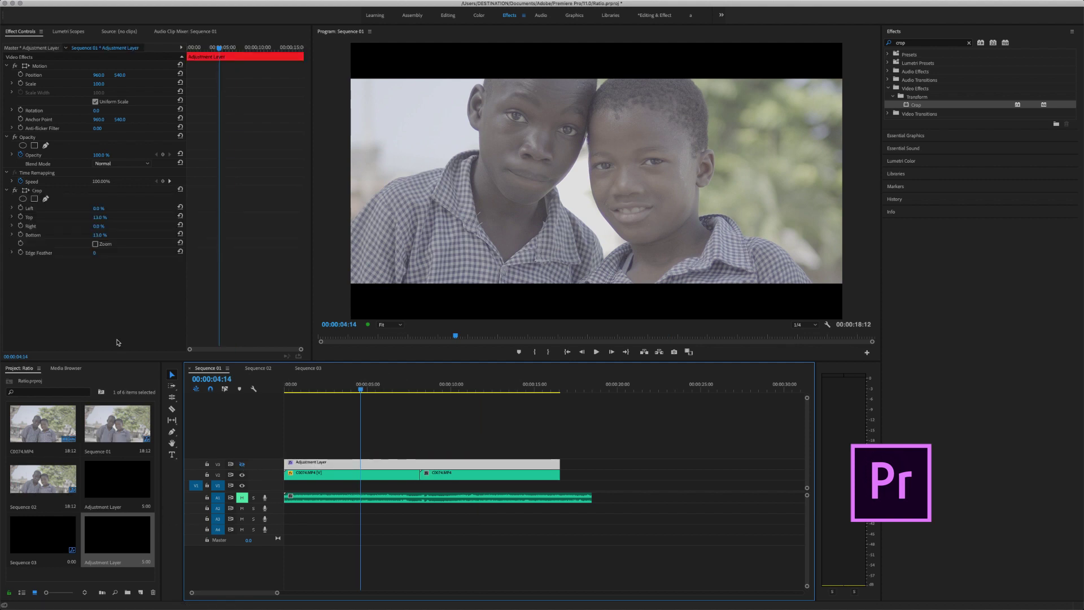
Apply Crop to the V2 footage clip with Bottom and Top at 13
left_click(388, 476)
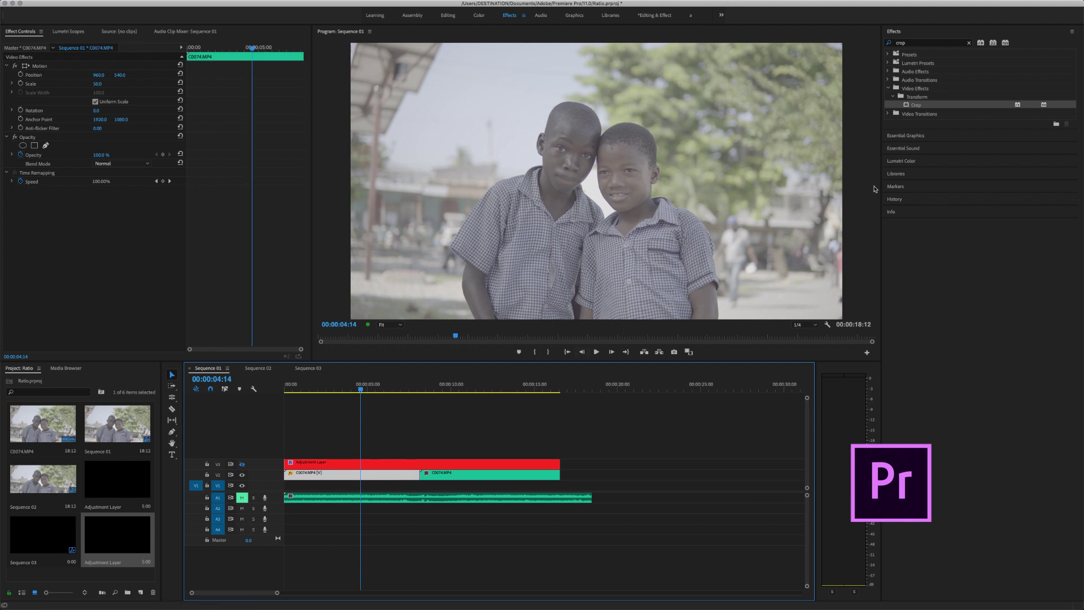
left_click_drag(916, 105, 383, 471)
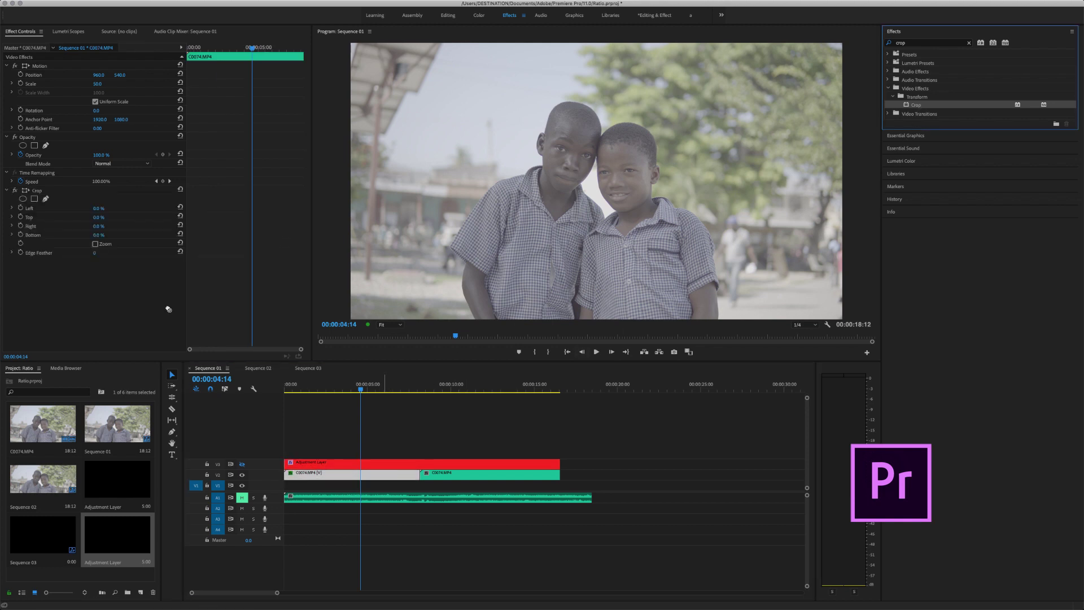
left_click(98, 234)
type("13")
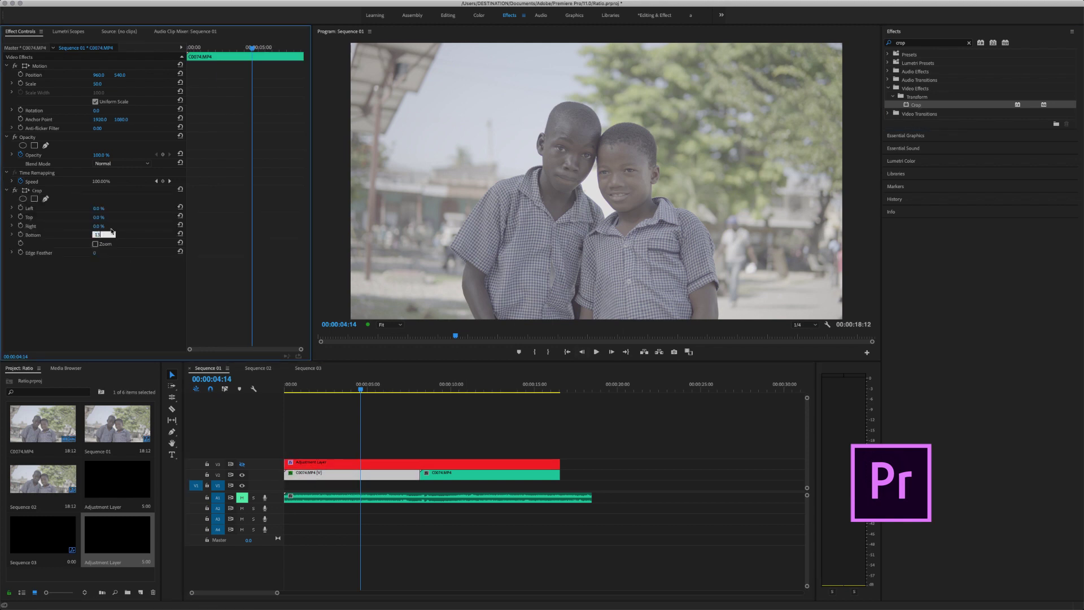
left_click(97, 217)
type("13")
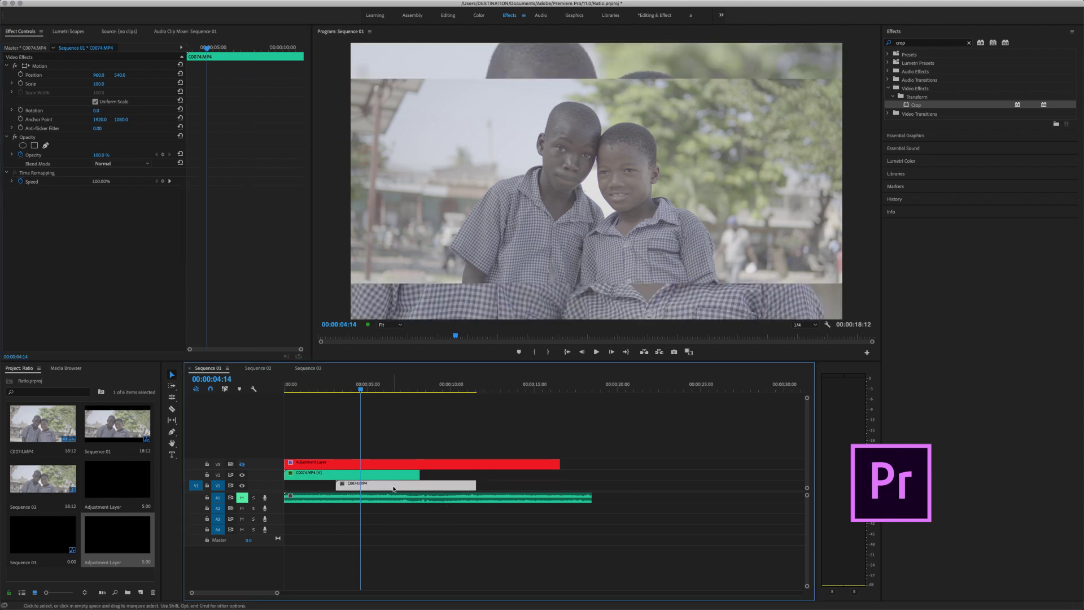
Slide the V1 clip to the adjustment layer's end and delete its Crop effect
left_click(384, 484)
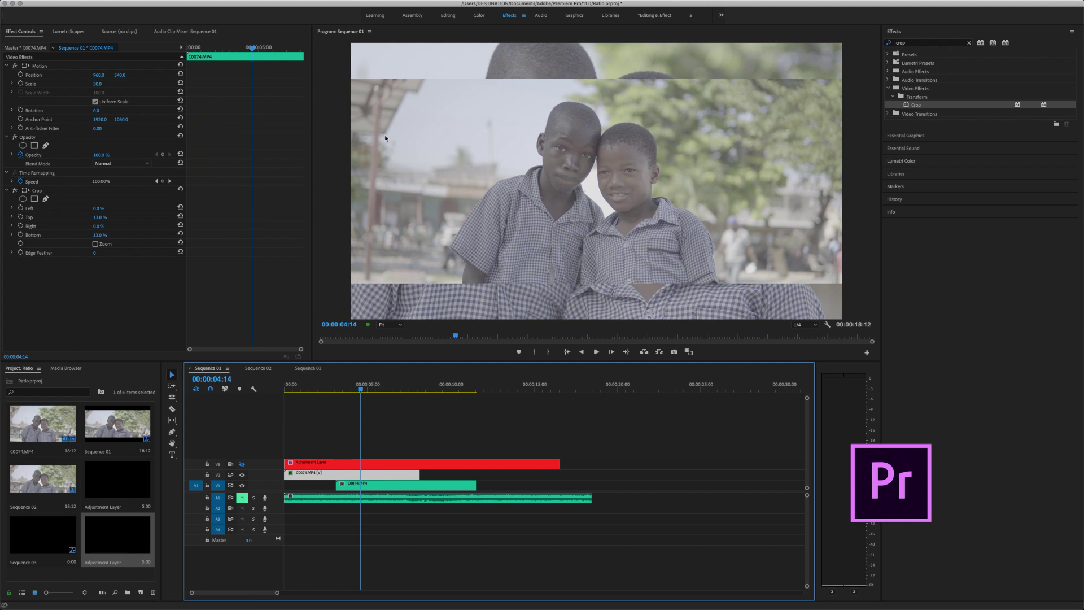
mouse_move(388, 485)
left_mouse_down()
mouse_move(478, 489)
mouse_move(469, 489)
left_mouse_up()
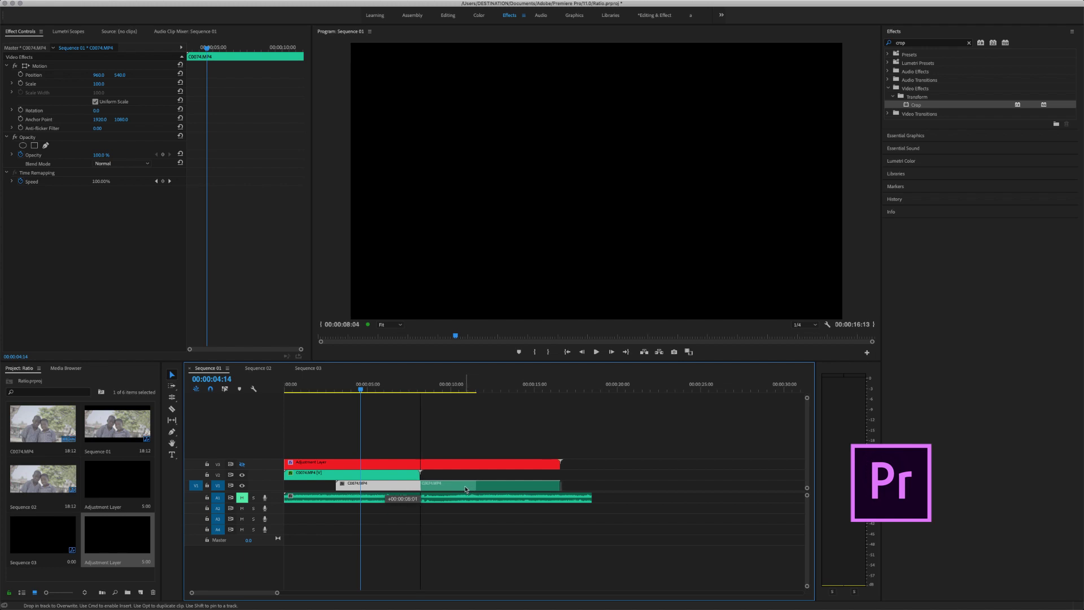
left_click_drag(469, 489, 349, 485)
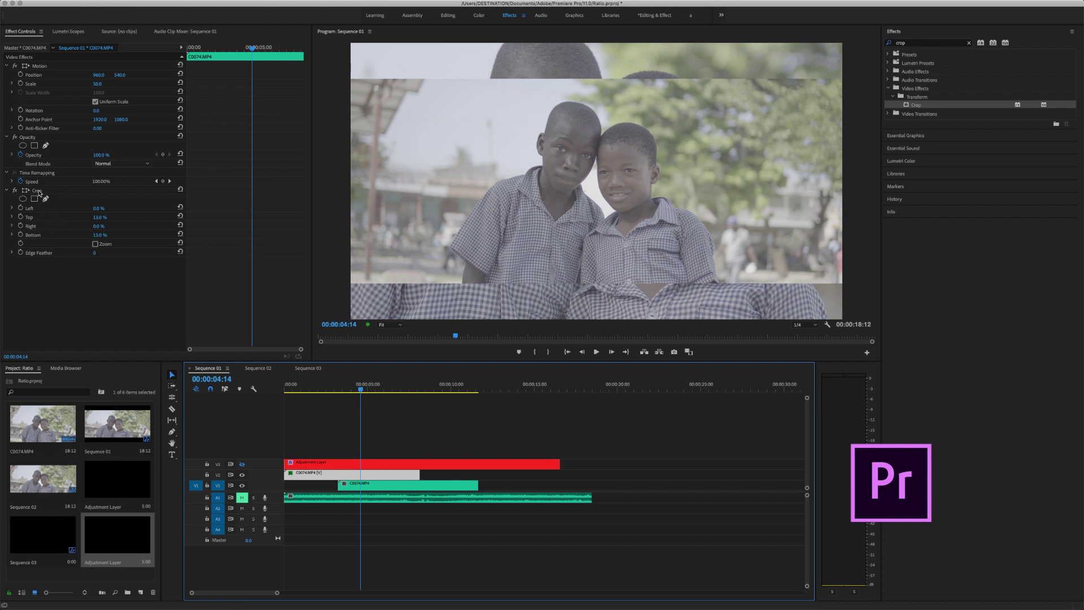
left_click(39, 191)
key("Delete")
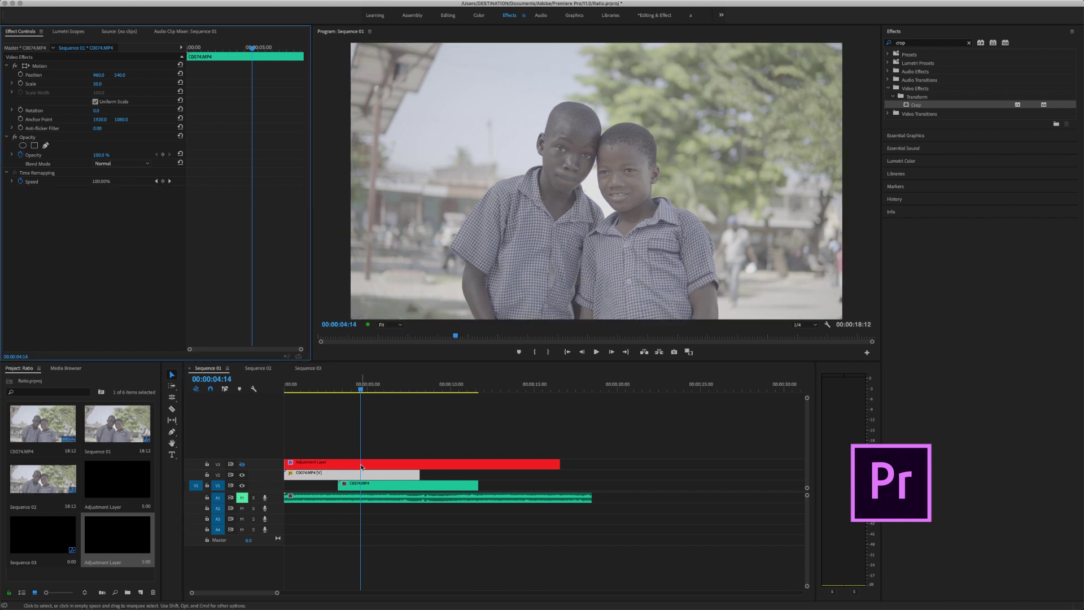
Re-enable V3's letterbox, move C0074.MP4 later, and extend the adjustment layer over both clips
left_click(362, 466)
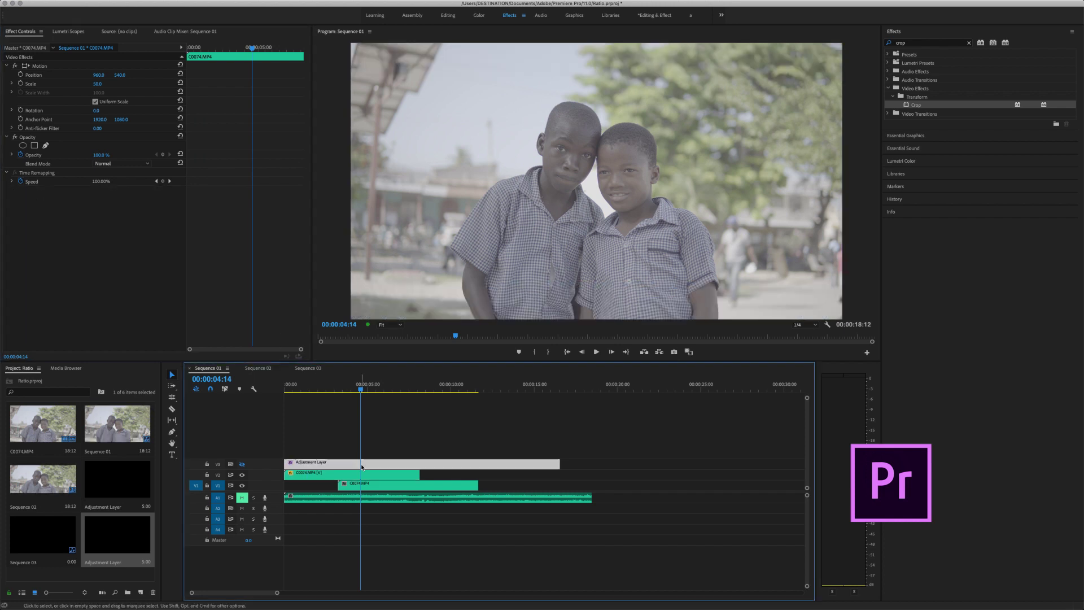
left_click(243, 465)
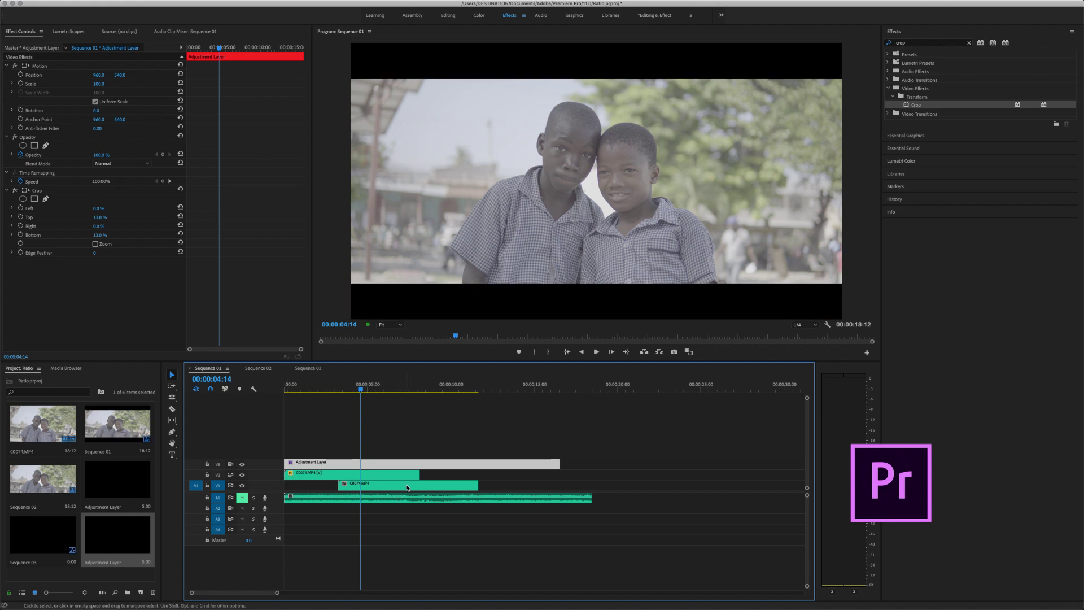
left_click_drag(408, 487, 491, 489)
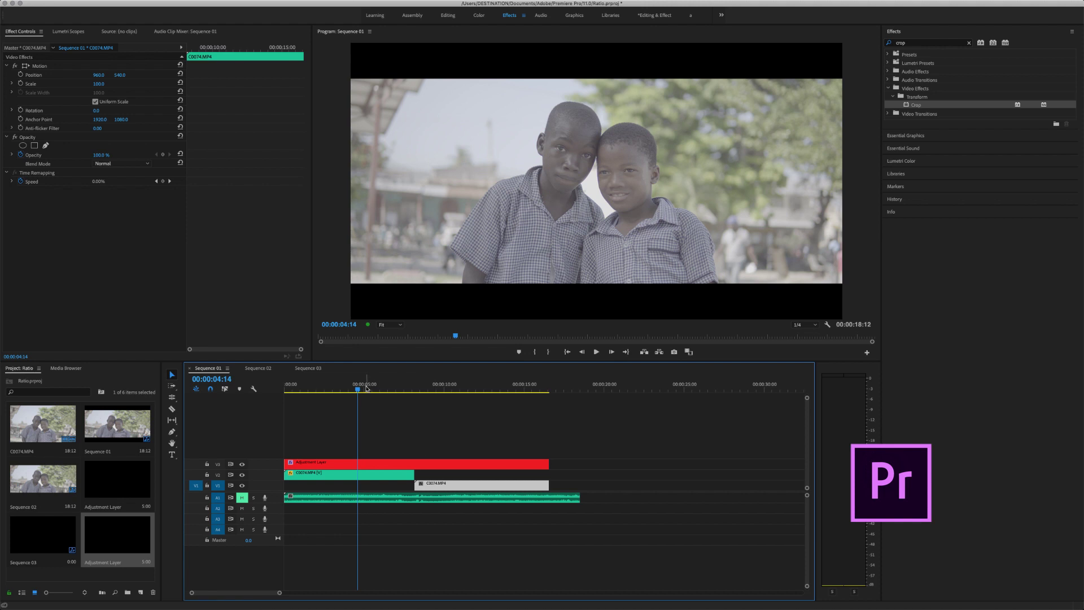
left_click_drag(366, 389, 442, 391)
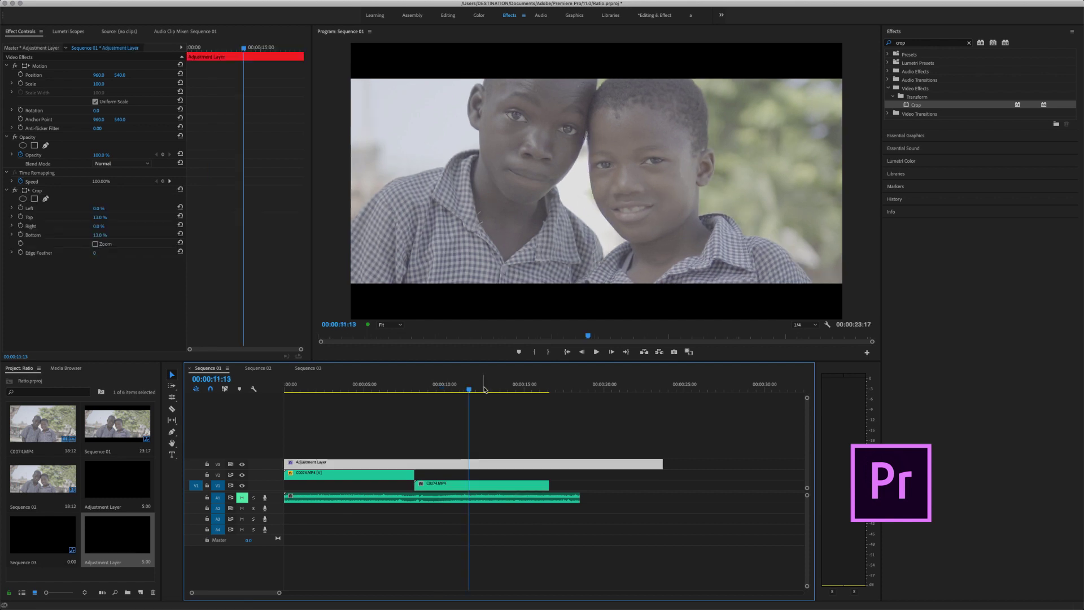
left_click_drag(467, 388, 423, 389)
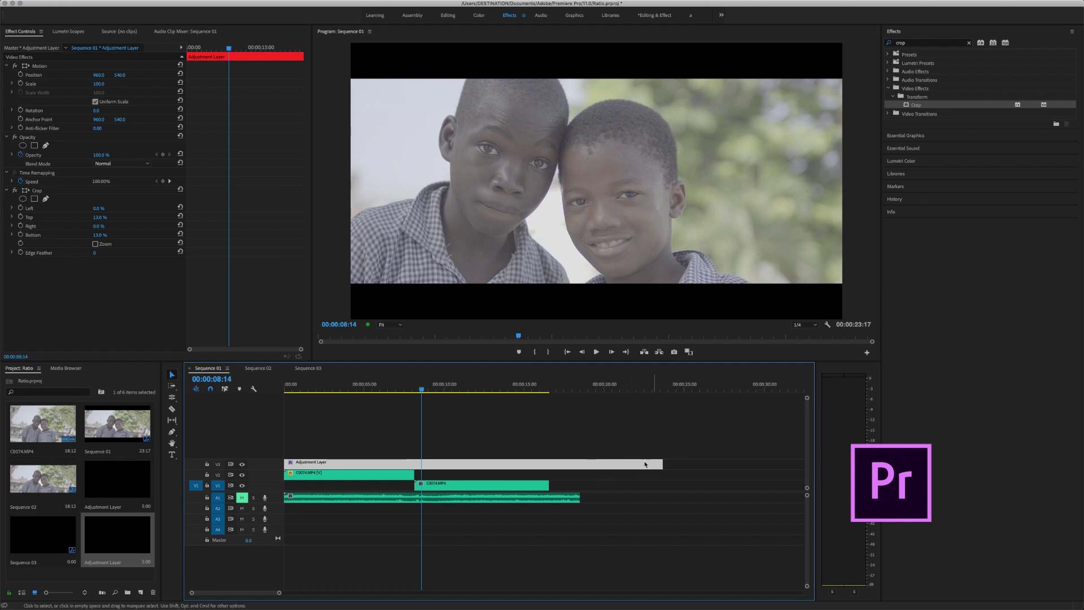
Try 34% bottom and 24% top crop, then undo back to 13%
mouse_move(99, 235)
left_mouse_down()
mouse_move(122, 235)
mouse_move(100, 236)
left_mouse_up()
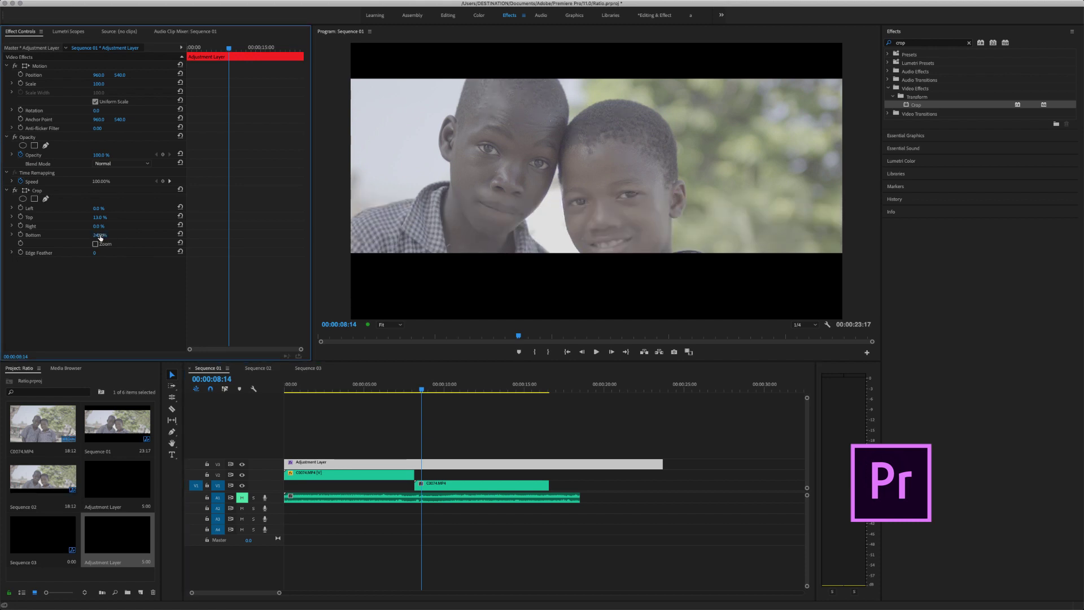
left_click(100, 236)
key("shift+Tab")
key("shift+Tab")
type("24")
key("Return")
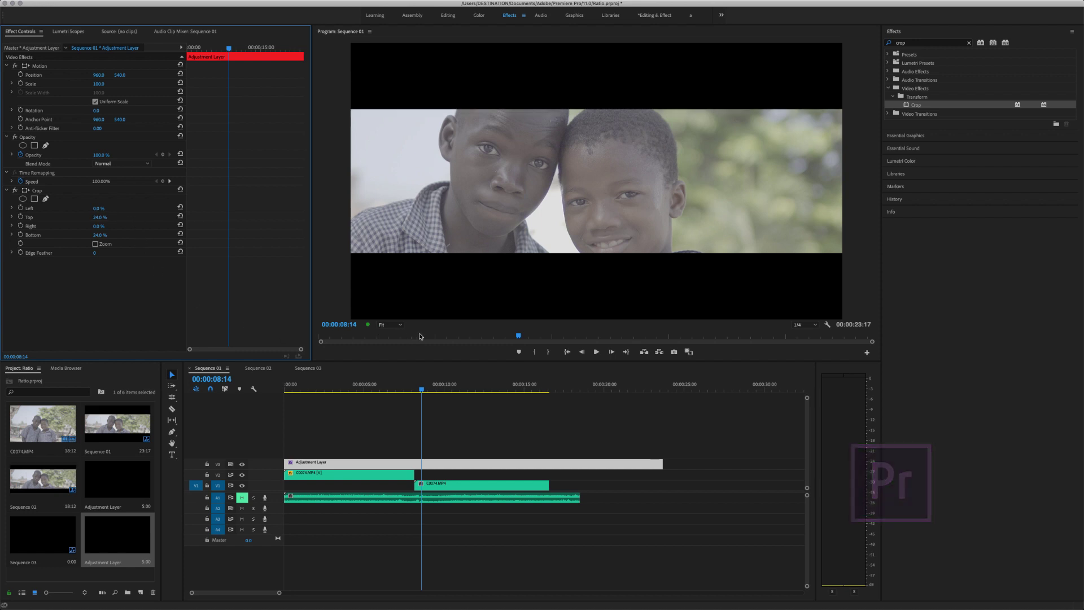
key("super+z")
key("super+z")
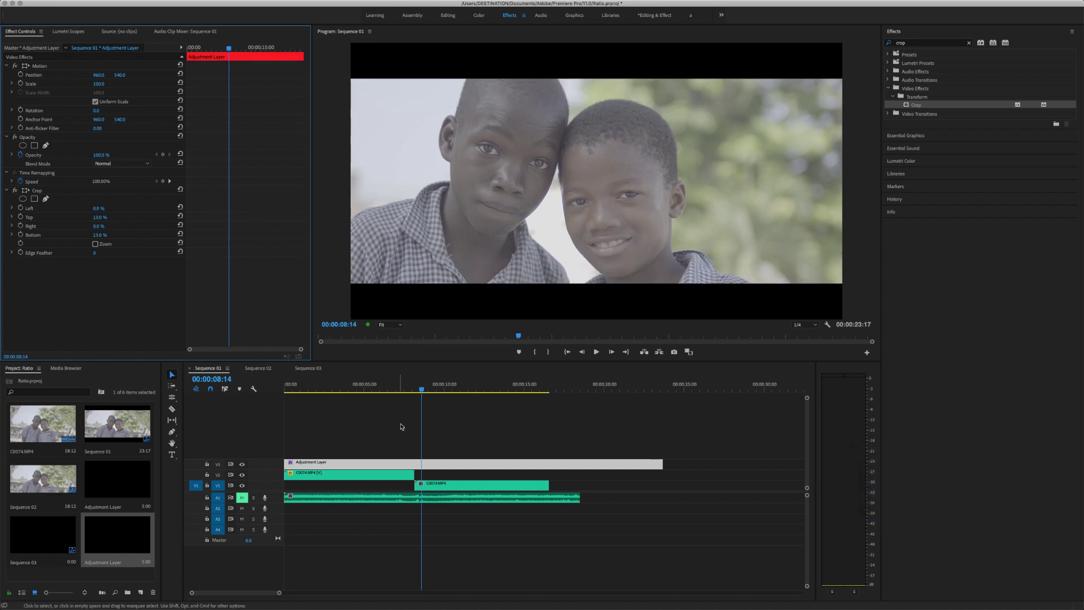
Toggle V3's letterbox off and on, and trim the adjustment layer to the footage's end
left_click(242, 464)
left_click(243, 464)
left_click_drag(662, 464, 548, 464)
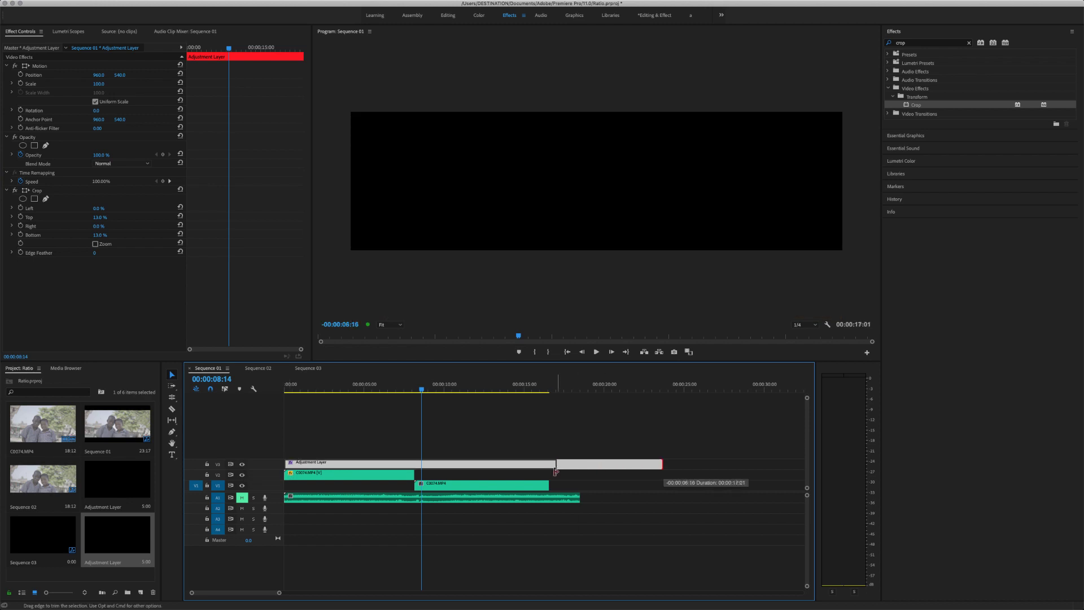
left_click(485, 479)
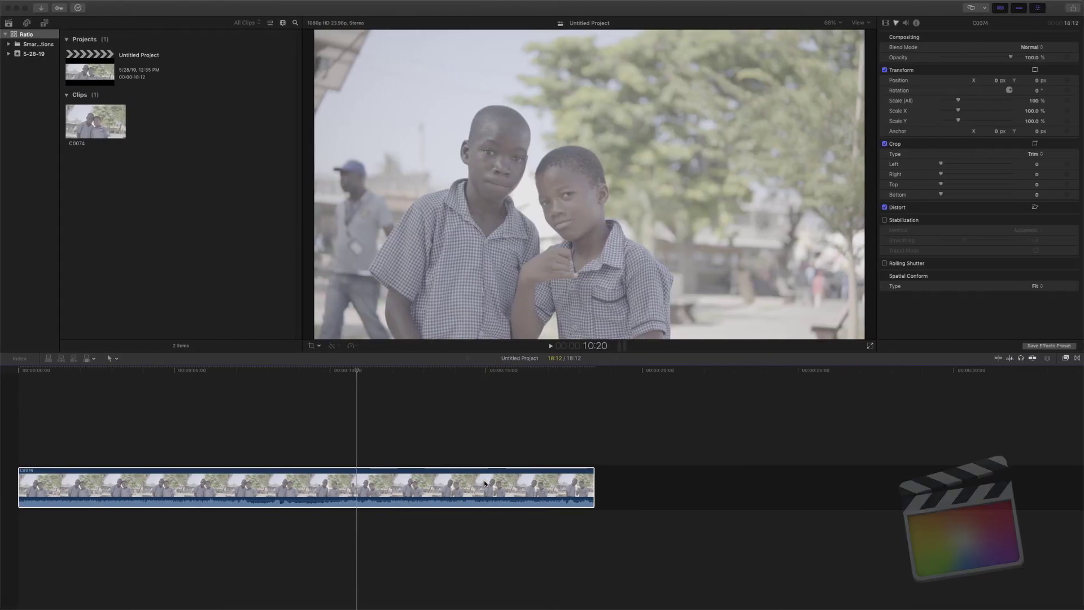
Search the effects browser for 'letter' and apply Letterbox to the C0074 clip
left_click(259, 407)
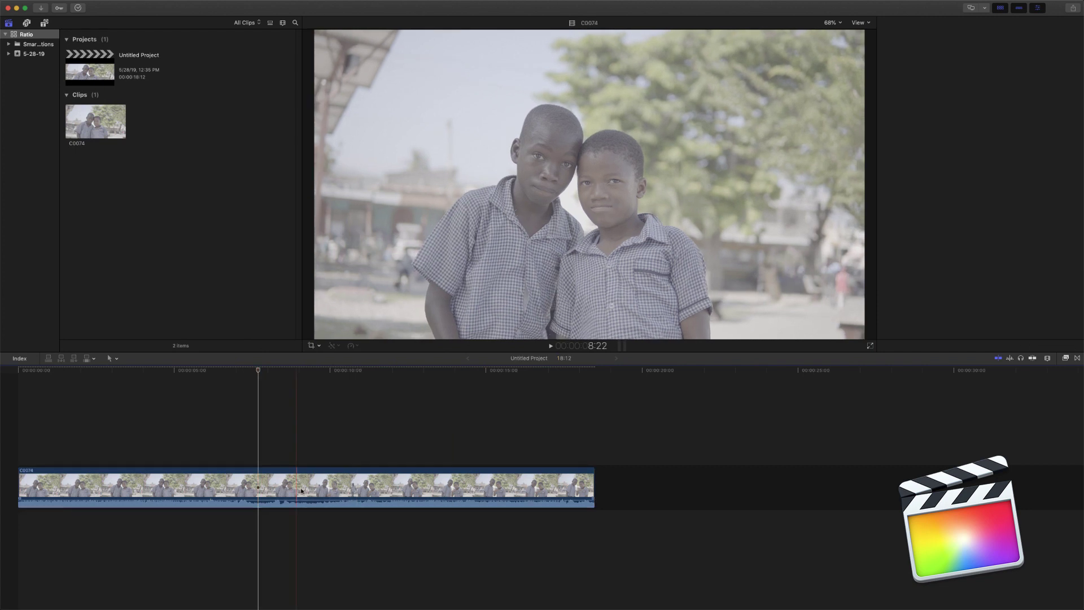
left_click(305, 494)
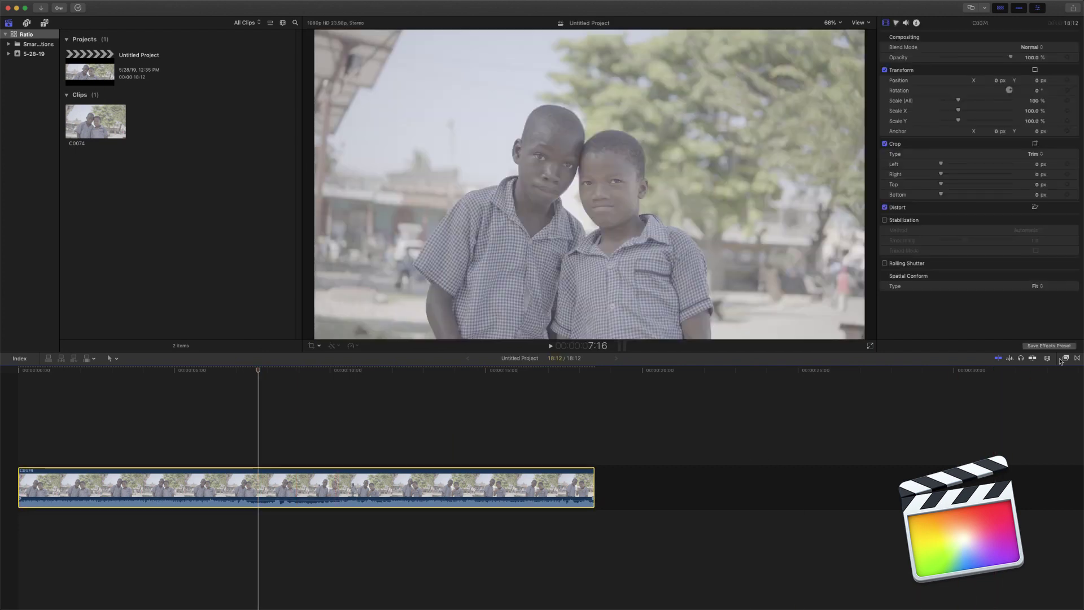
left_click(1065, 358)
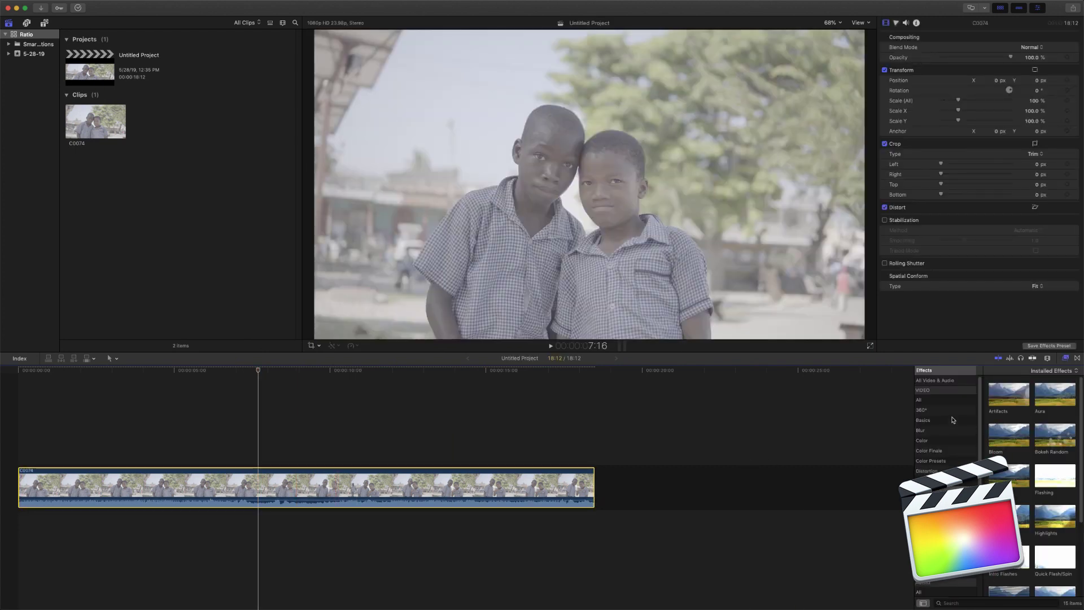
left_click(958, 602)
type("letter")
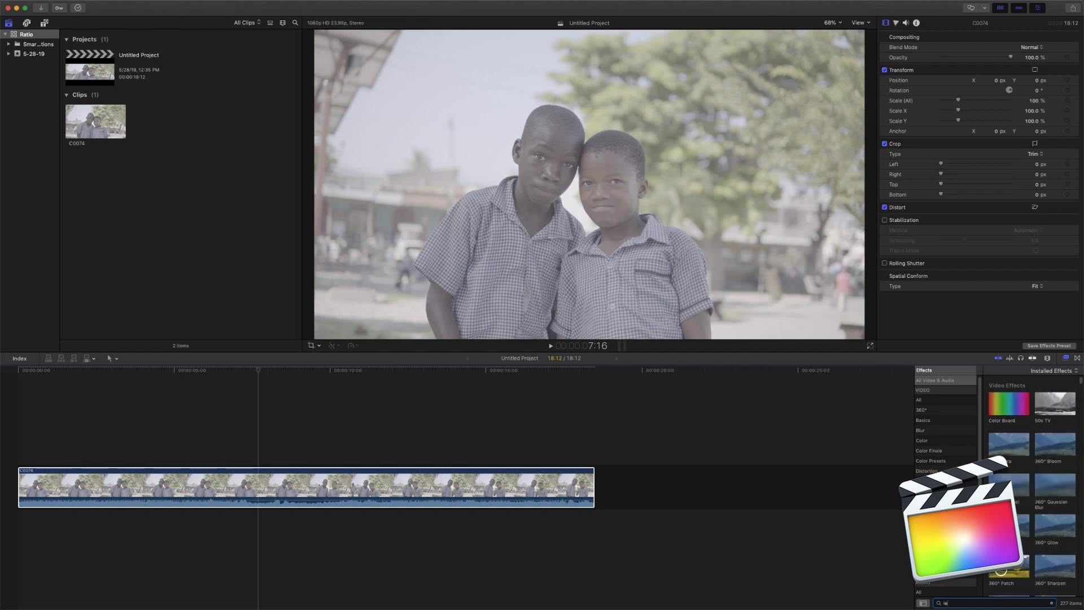
double_click(1024, 395)
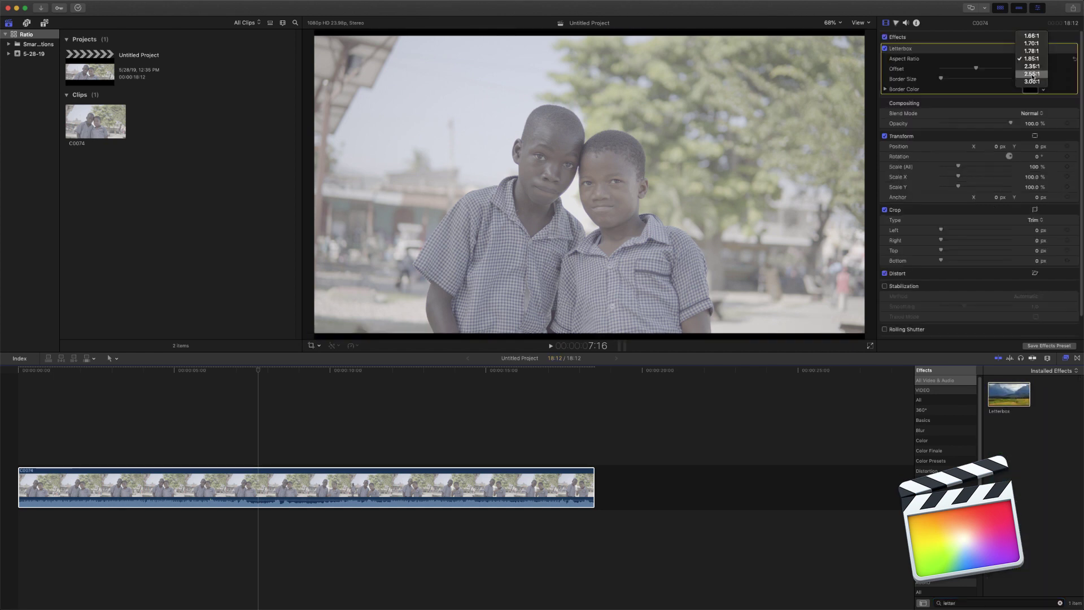
Try Letterbox at 1.66:1 shifted upward, reset, try 2.55:1, then delete the effect
left_click(1032, 58)
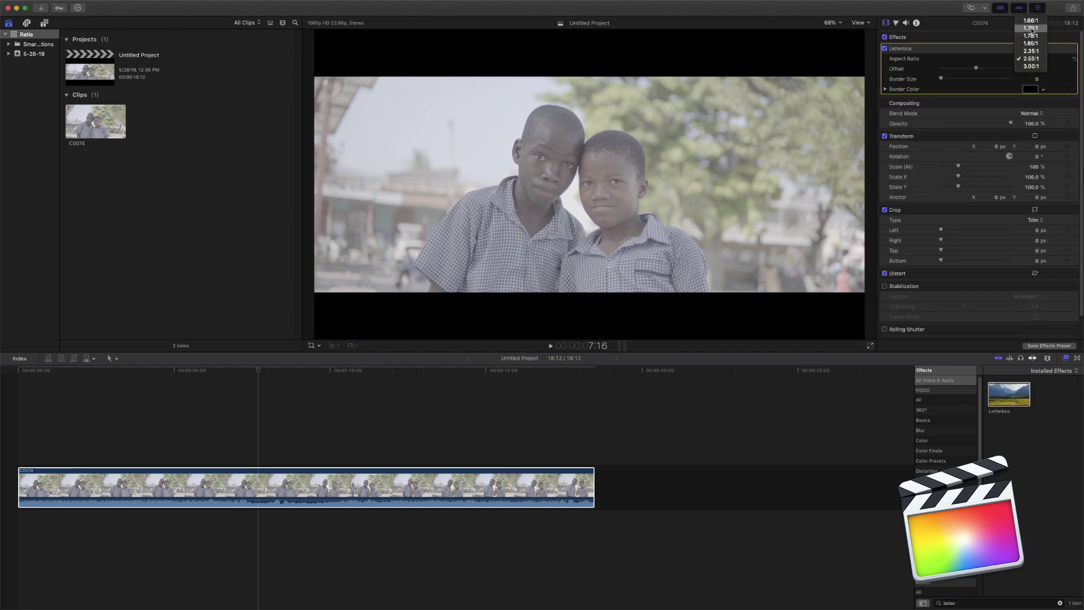
left_click(1031, 21)
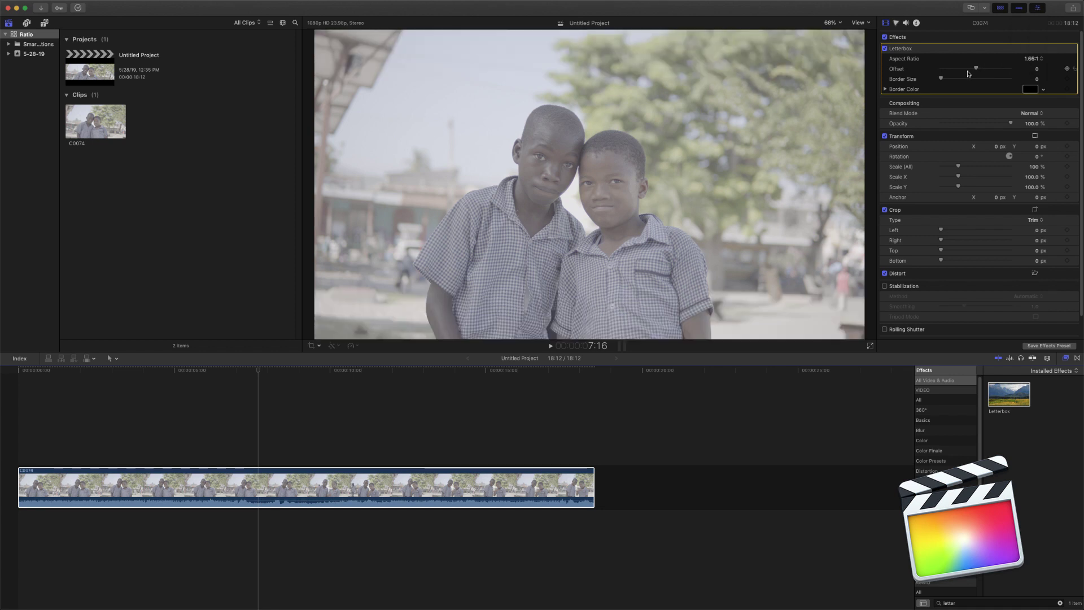
mouse_move(977, 69)
left_mouse_down()
mouse_move(952, 77)
mouse_move(984, 82)
mouse_move(951, 78)
left_mouse_up()
left_click(1064, 50)
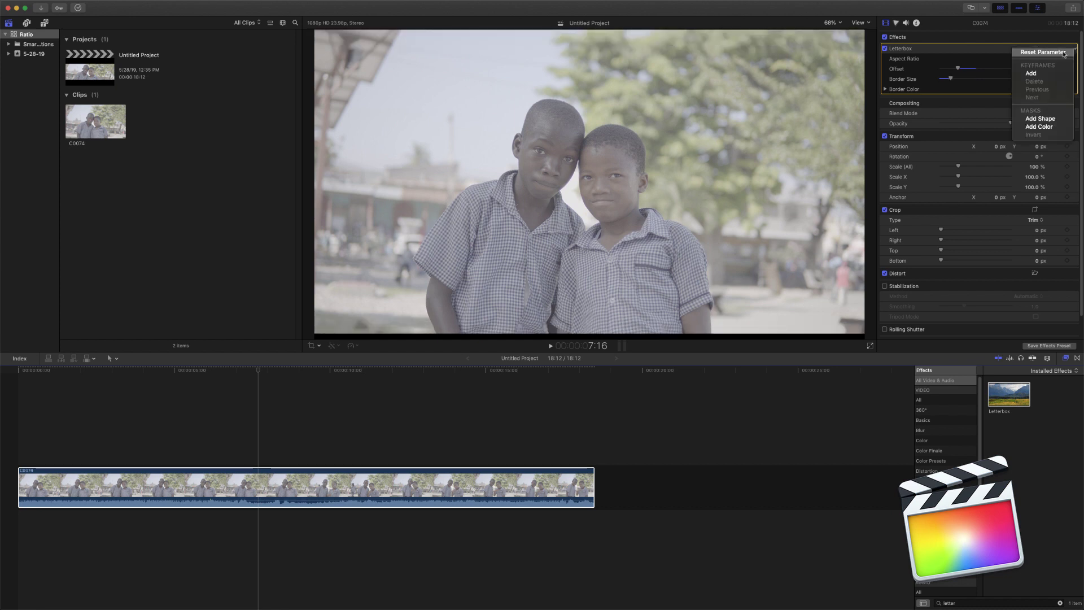
left_click(1064, 53)
left_click(1032, 59)
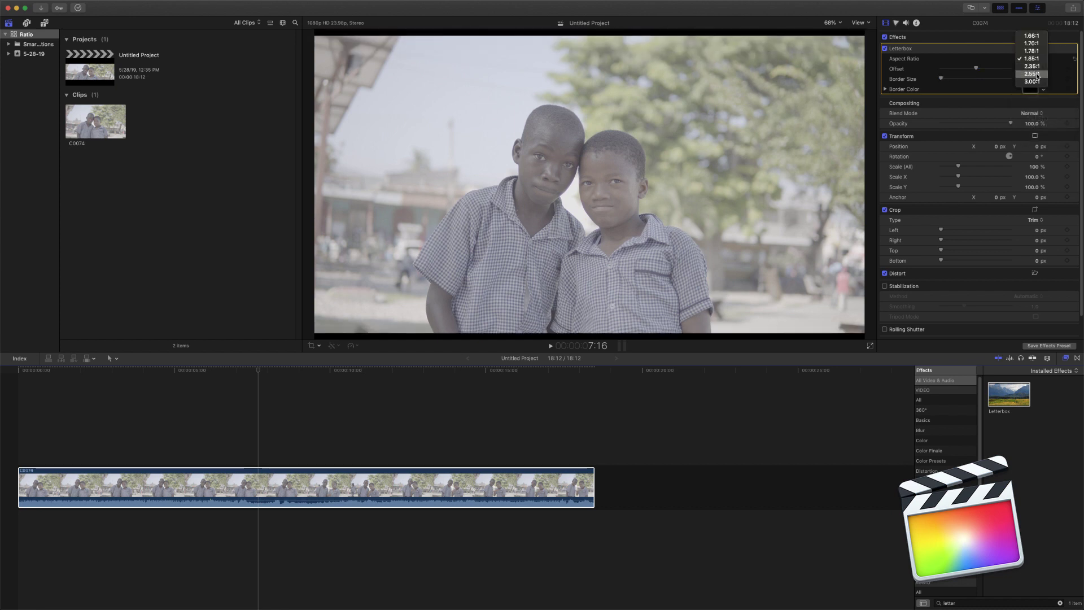
left_click(1037, 74)
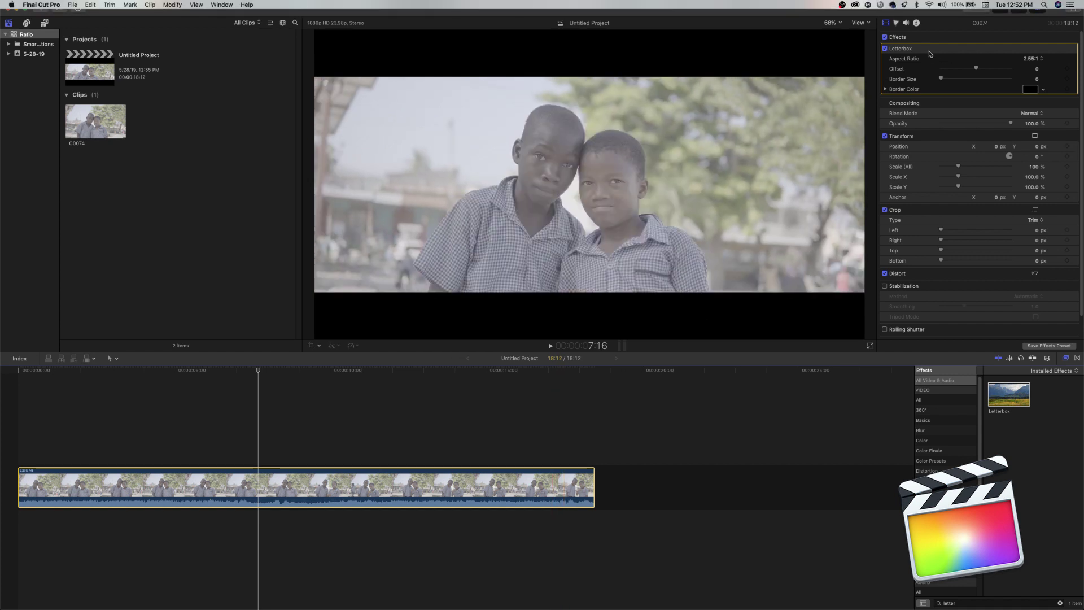
key("Delete")
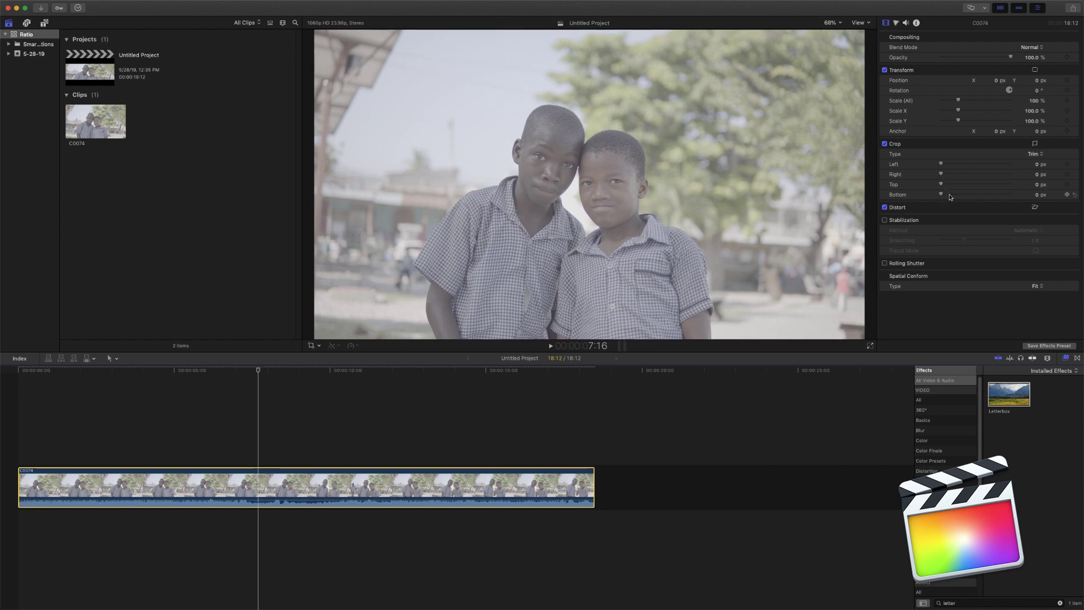
Crop 358 px from the clip's bottom and top in the Video Inspector
left_click_drag(951, 196, 949, 184)
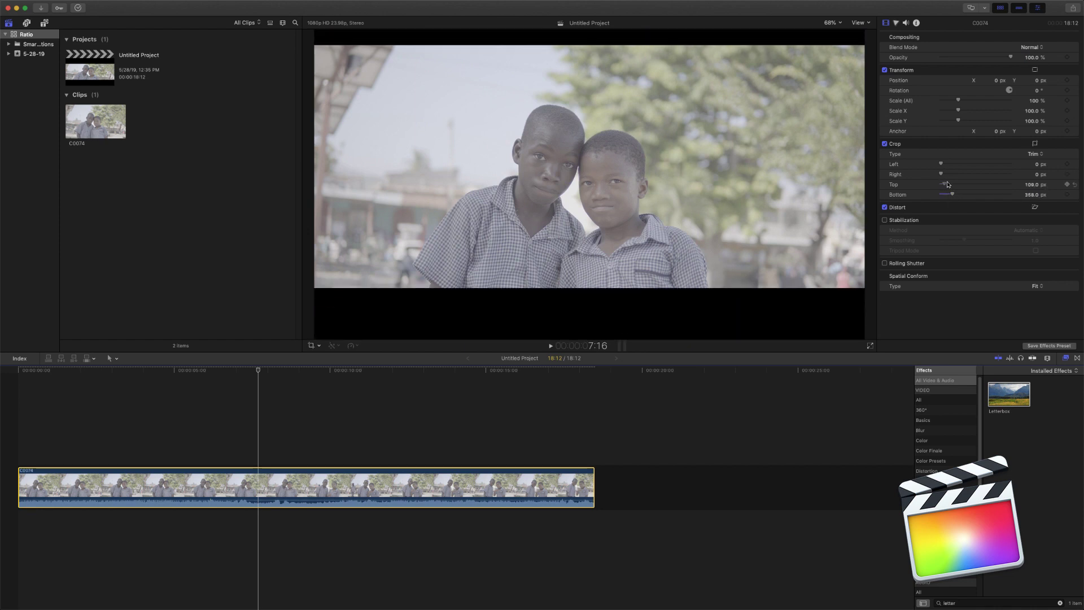
left_click(1032, 185)
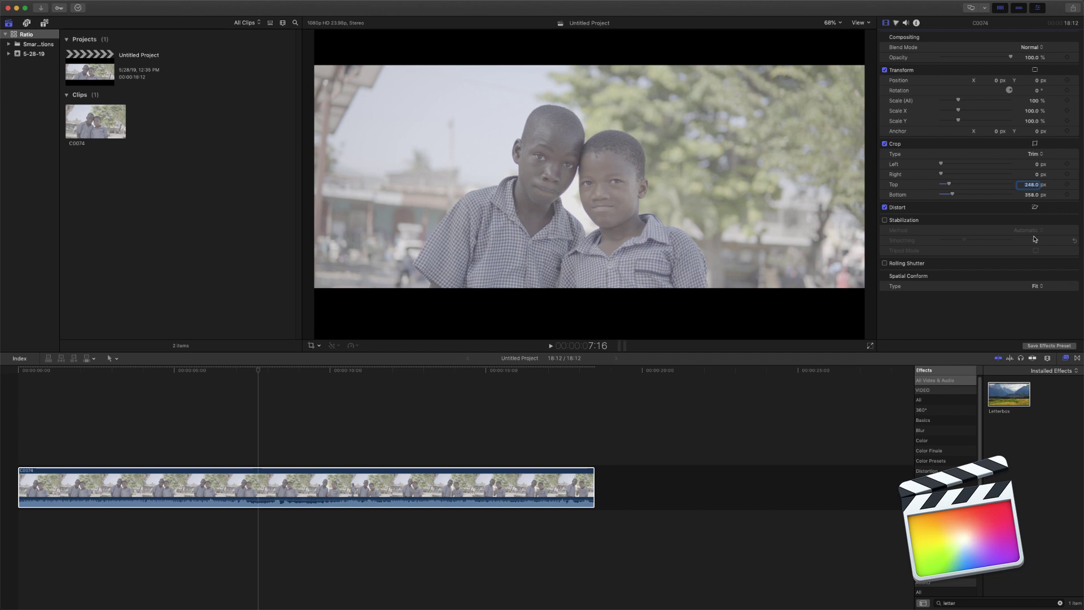
type("358")
left_click(515, 424)
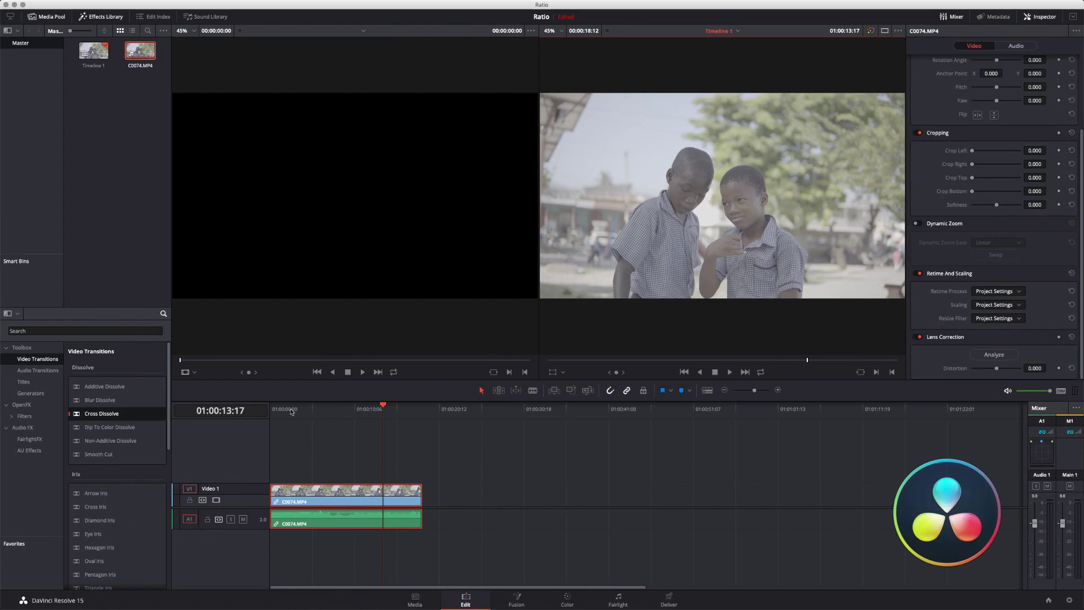
Set Crop Bottom to 187.920, enter 187.920 for Crop Top, then scrub the letterboxed clip
left_click(318, 410)
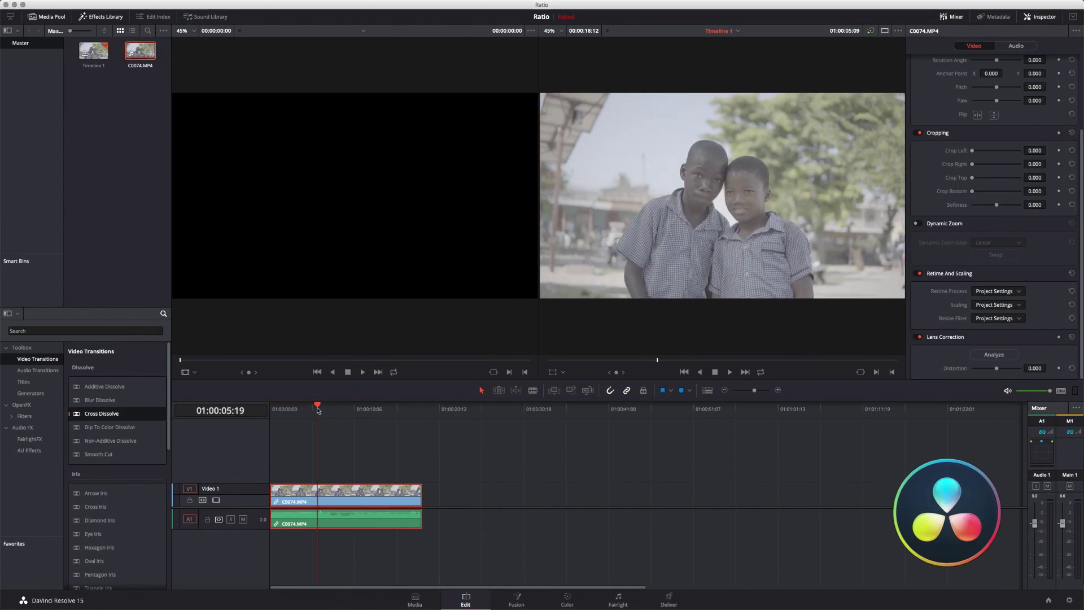
scroll(926, 174, "down", 2)
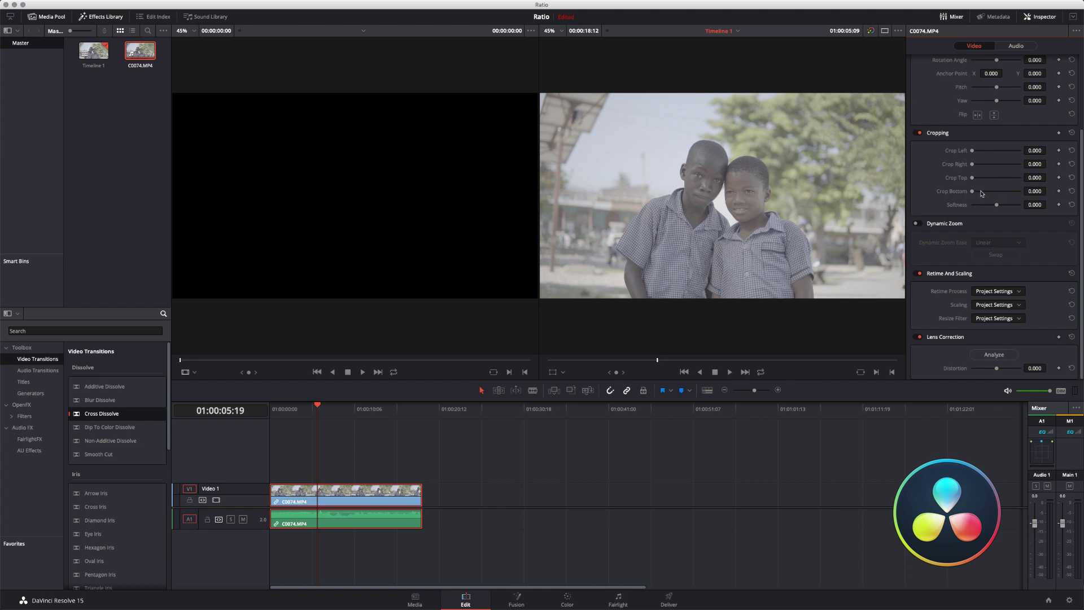
left_click_drag(982, 193, 982, 195)
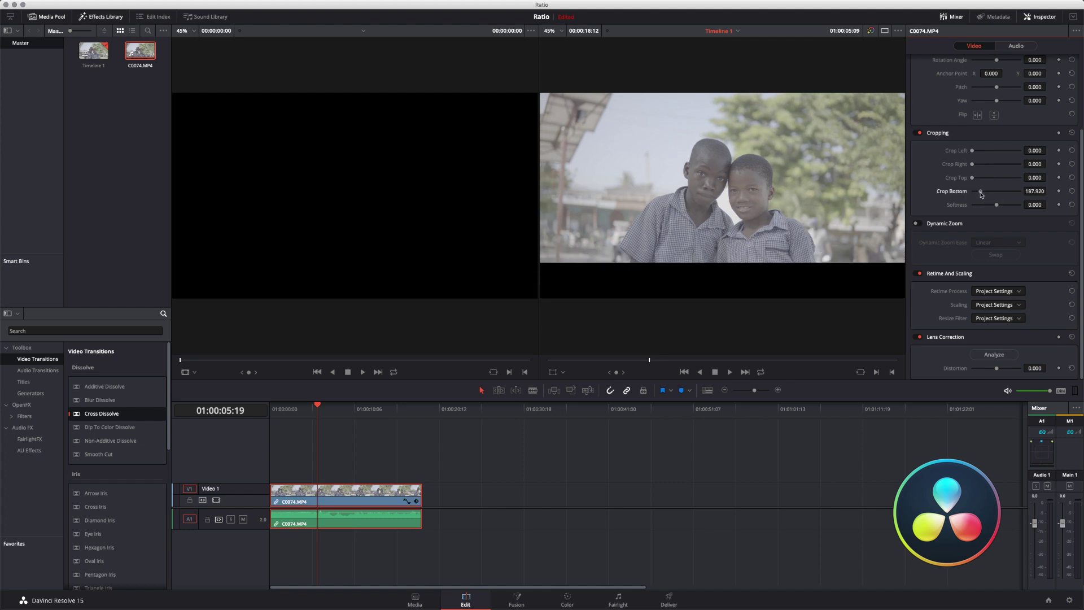
left_click(1037, 192)
key("Return")
left_click(1039, 178)
type("187.920")
key("shift+Tab")
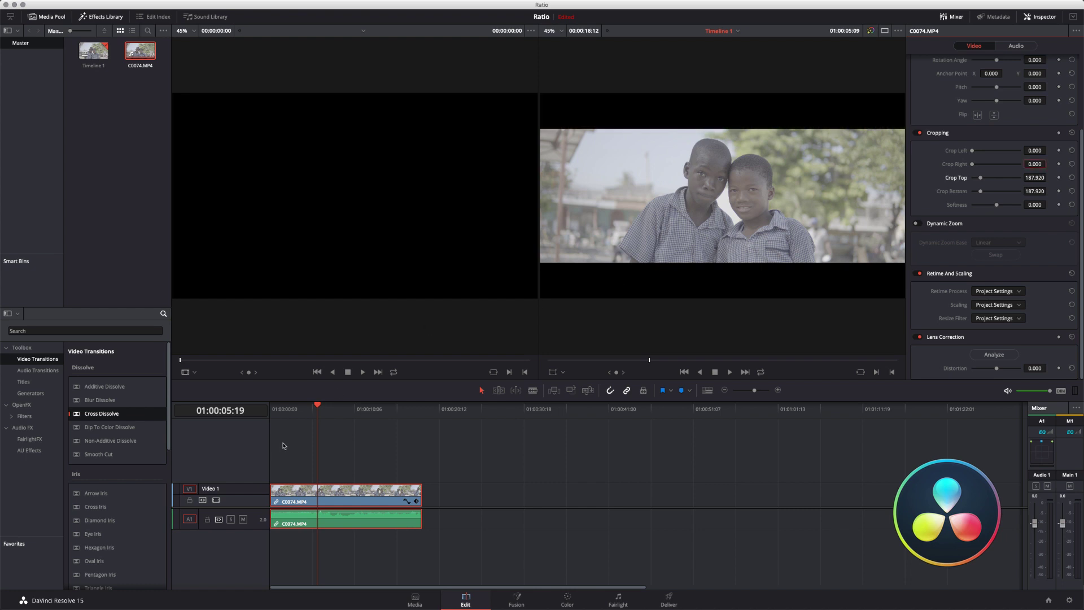
left_click_drag(356, 408, 397, 409)
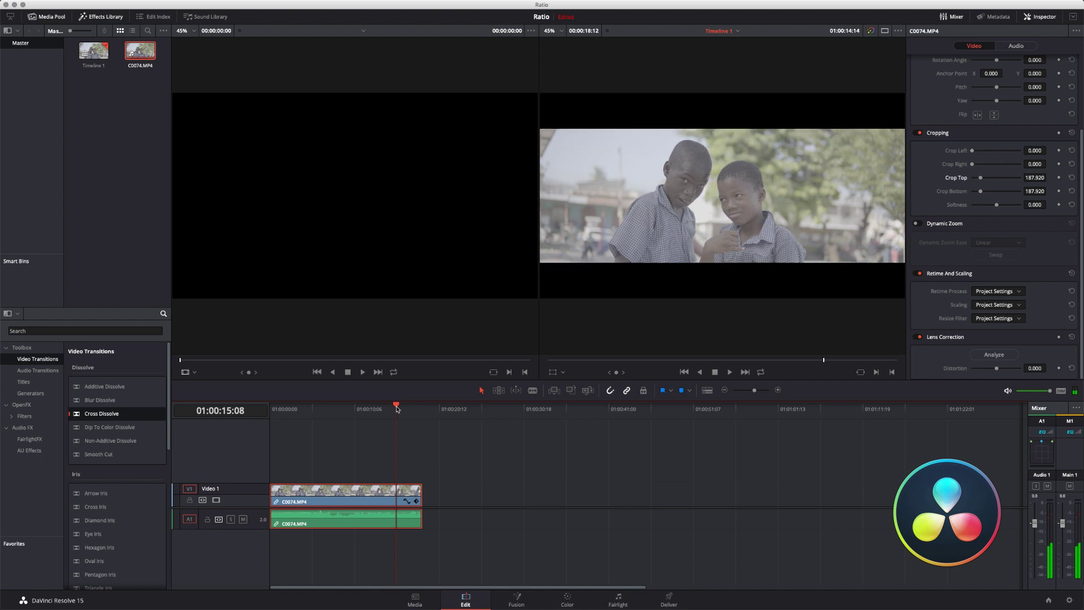
Mute audio track A1 with its M button in the track header
left_click(242, 520)
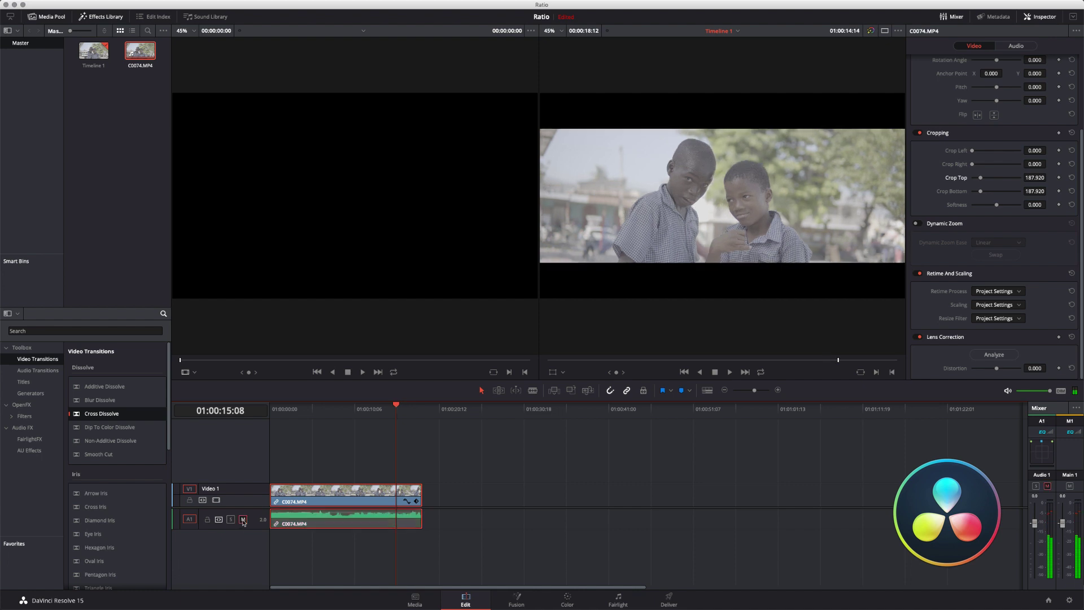